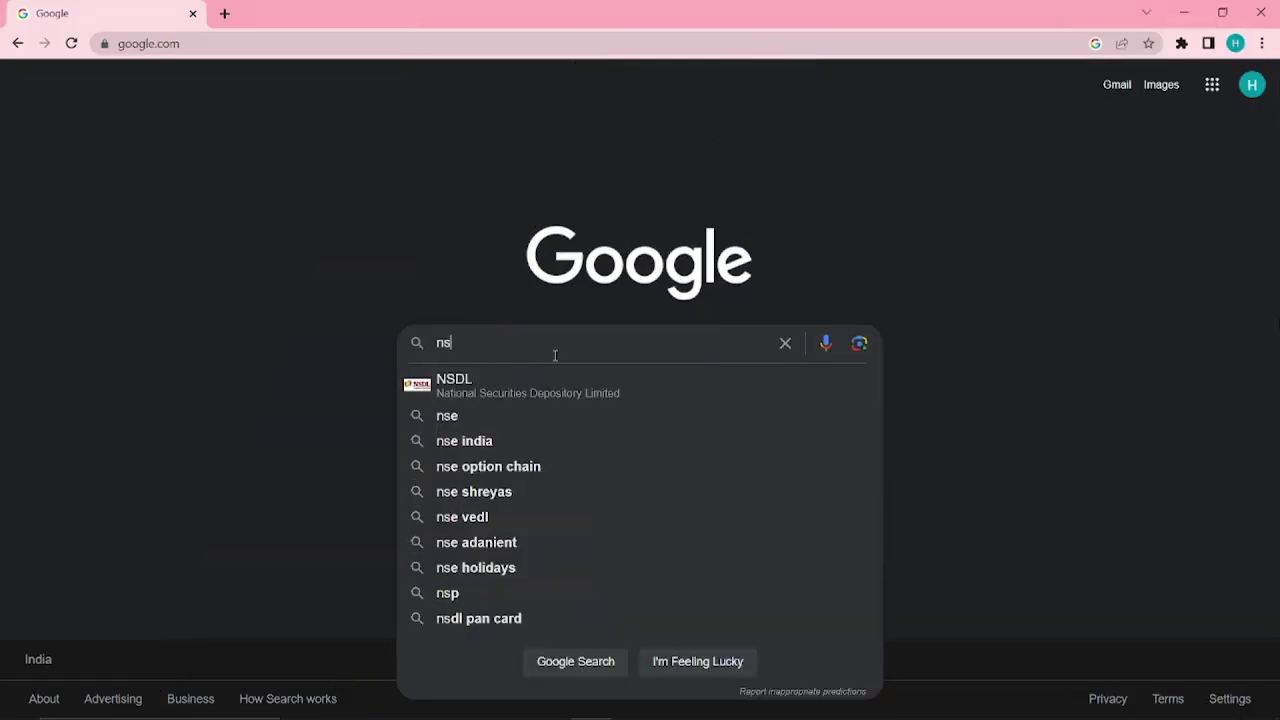
- Search for 'nsnam' and scroll through the nsnam.org home page
text(nam)
key(Return)
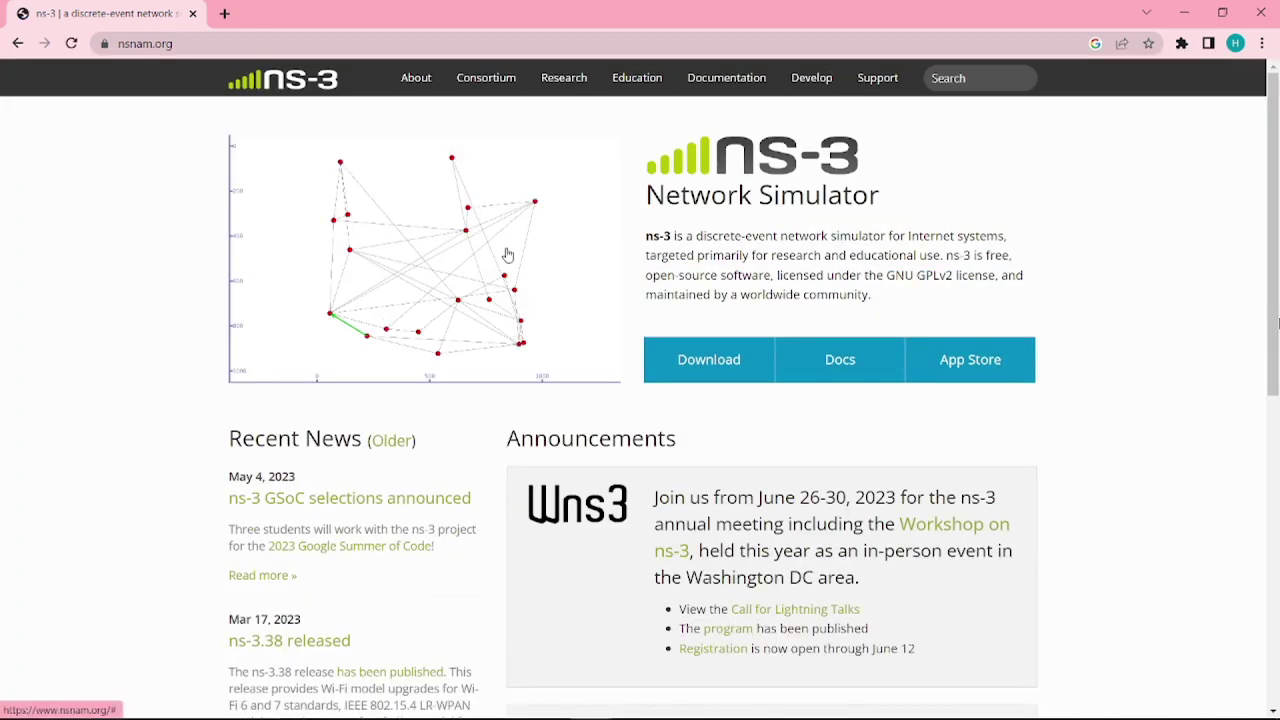
scroll(507, 255, down, 4)
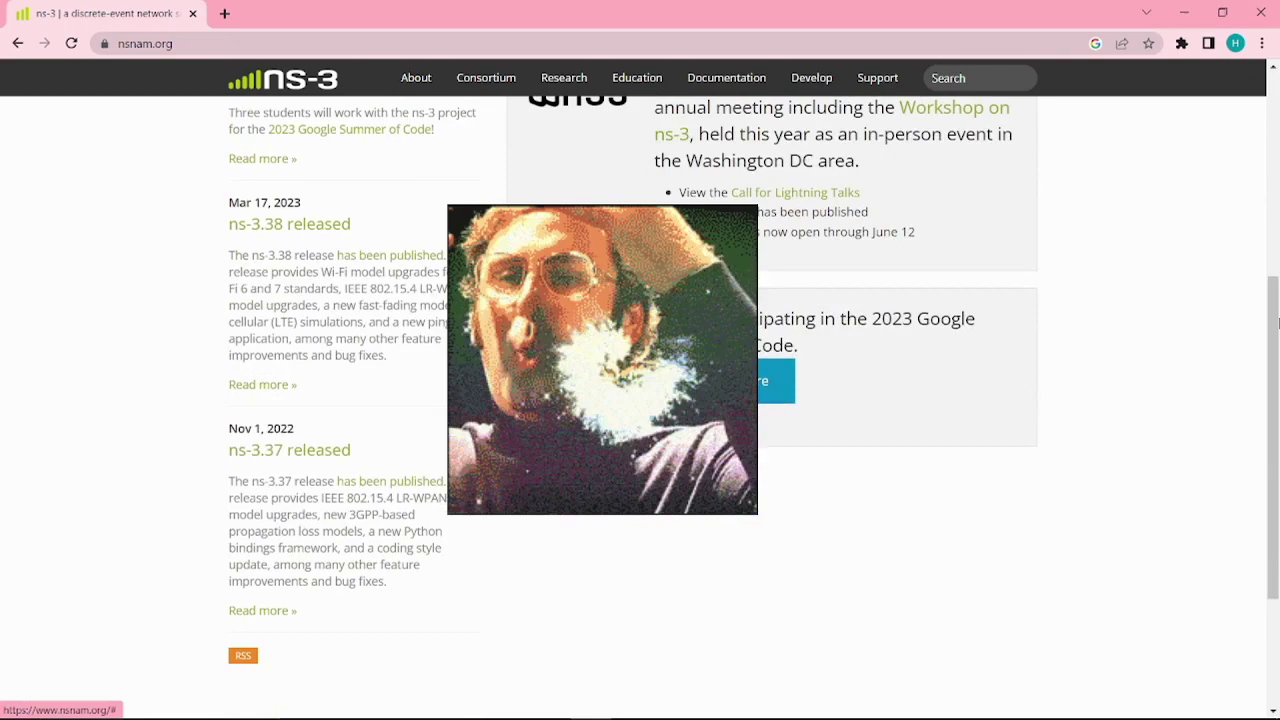
scroll(1278, 322, down, 2)
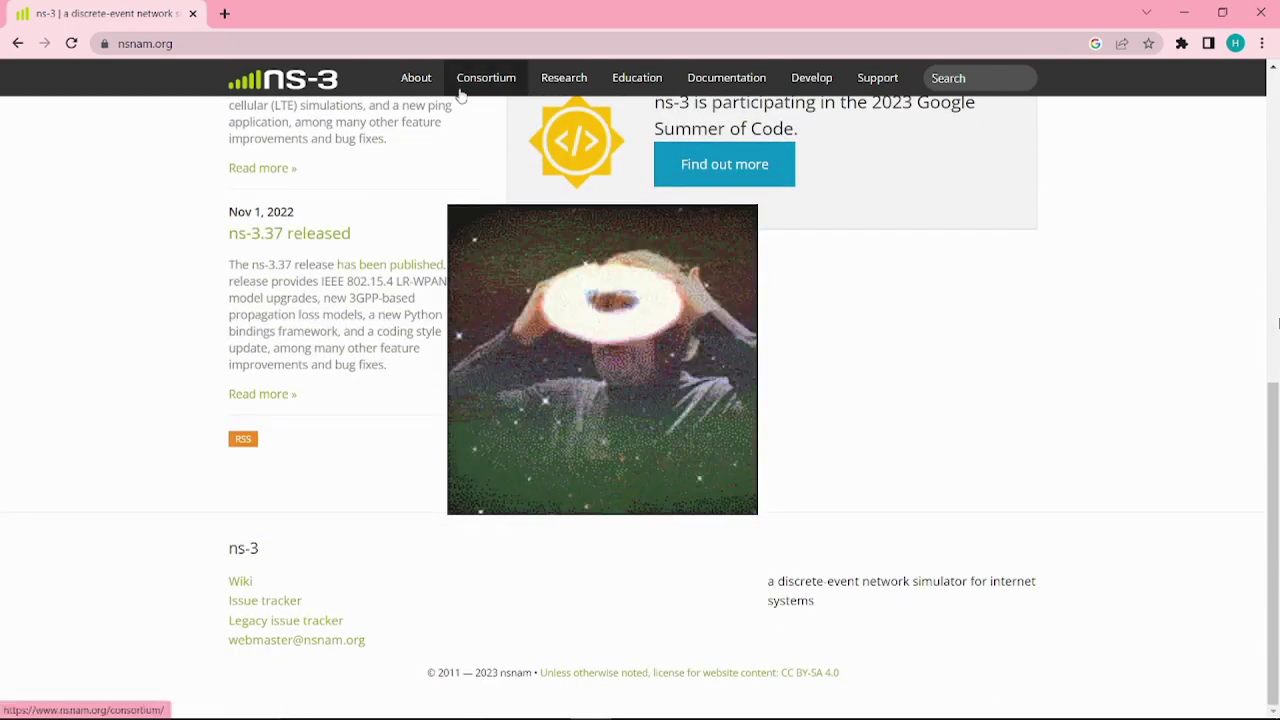
- Go to the ns-3 About page and scroll down through it
click(415, 80)
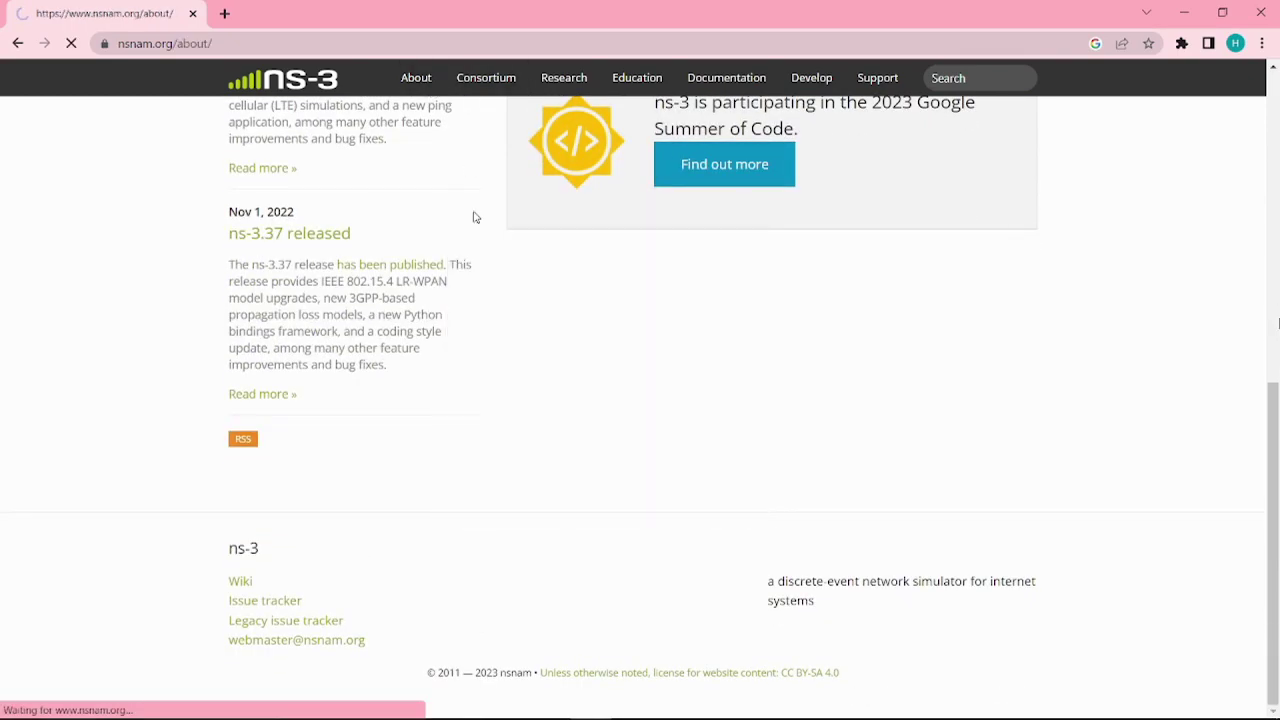
scroll(505, 296, down, 3)
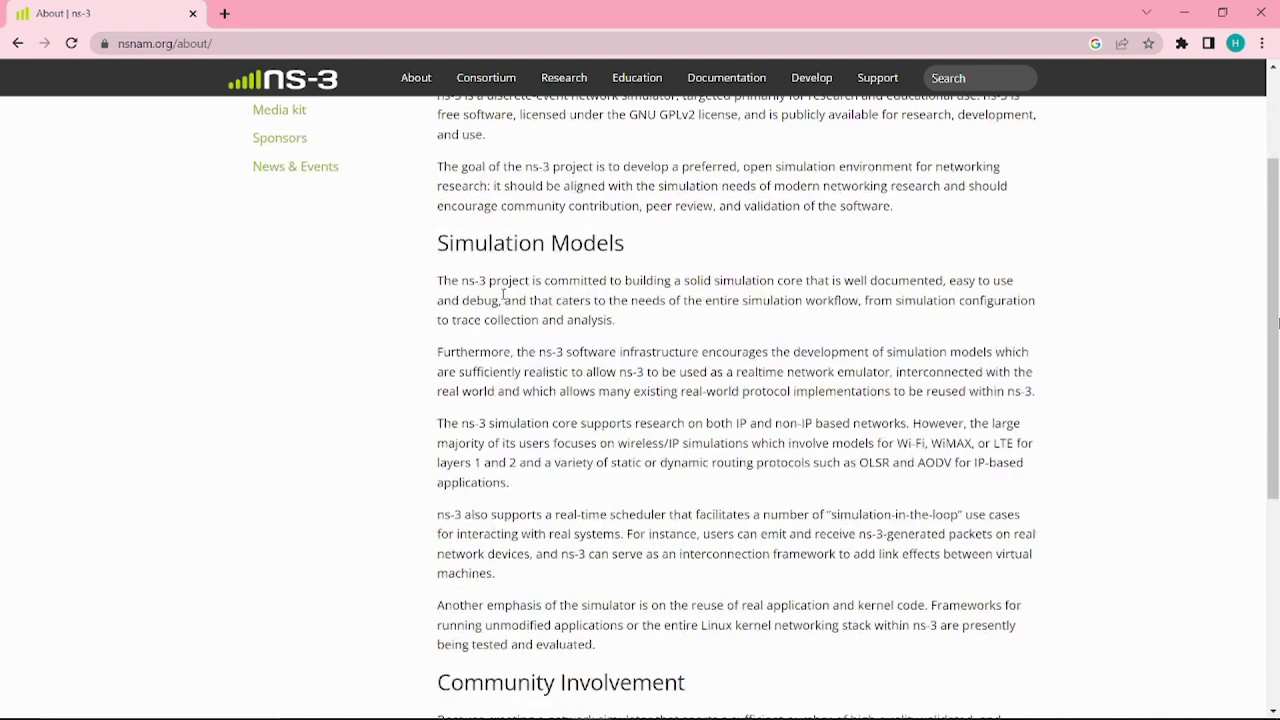
scroll(503, 294, down, 4)
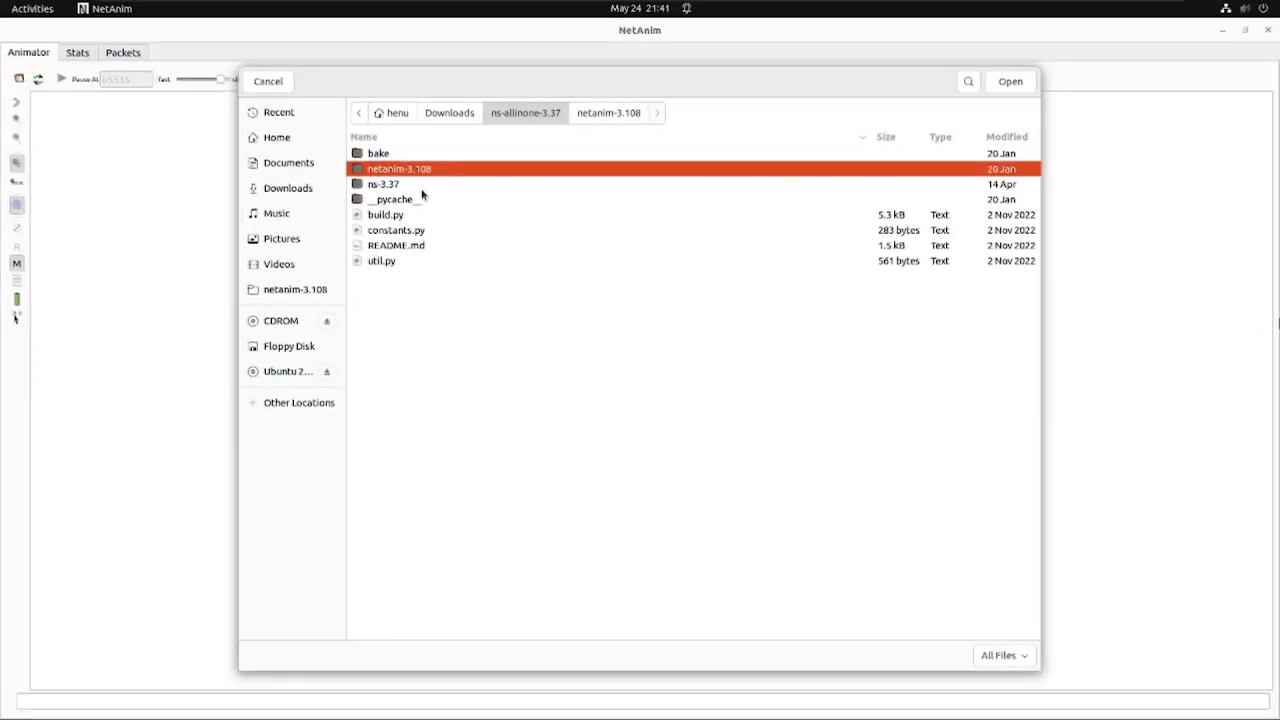
- Load 20ce054-second-animation.xml from ns-3.37, hide the grid and set node size 3
double_click(424, 190)
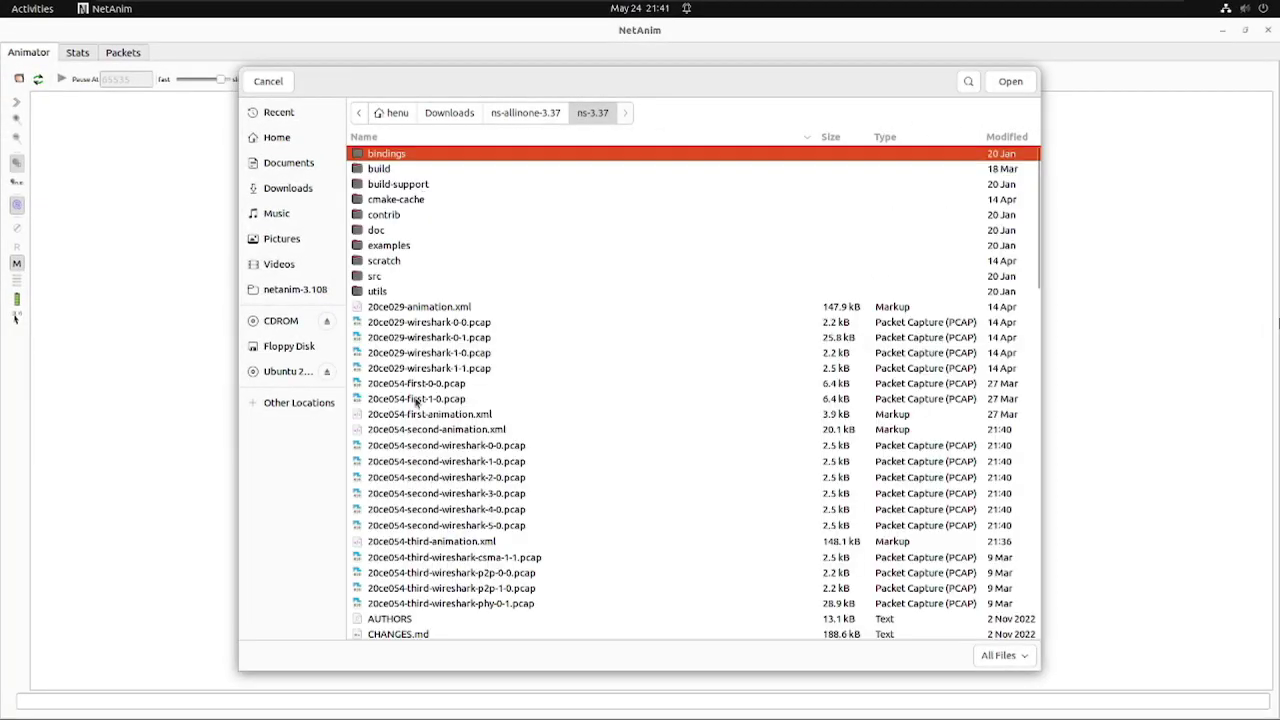
double_click(431, 430)
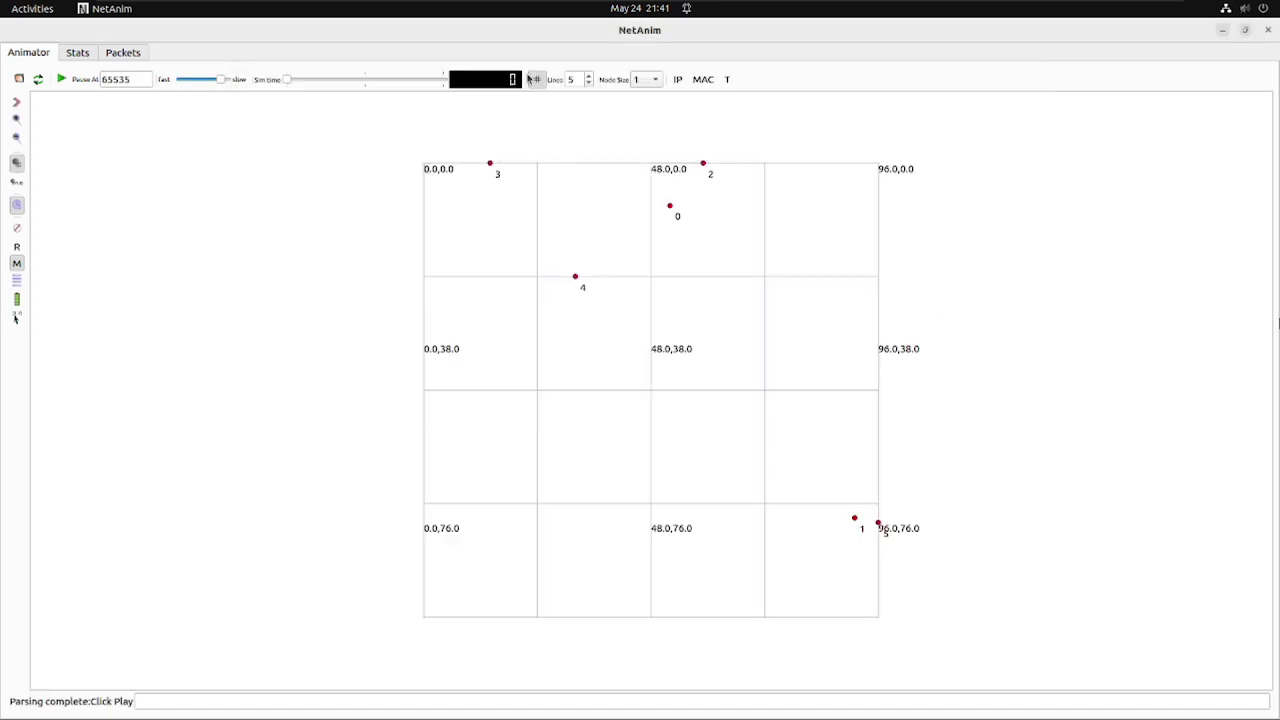
click(535, 80)
click(648, 80)
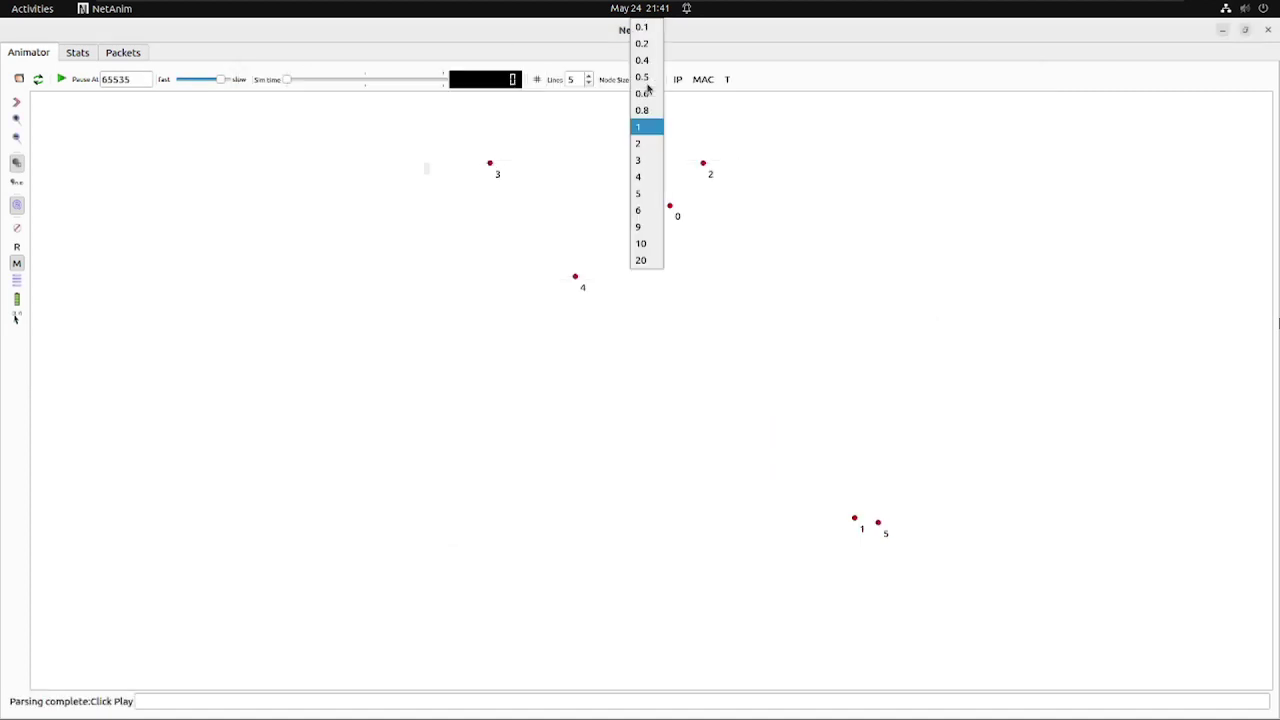
click(648, 160)
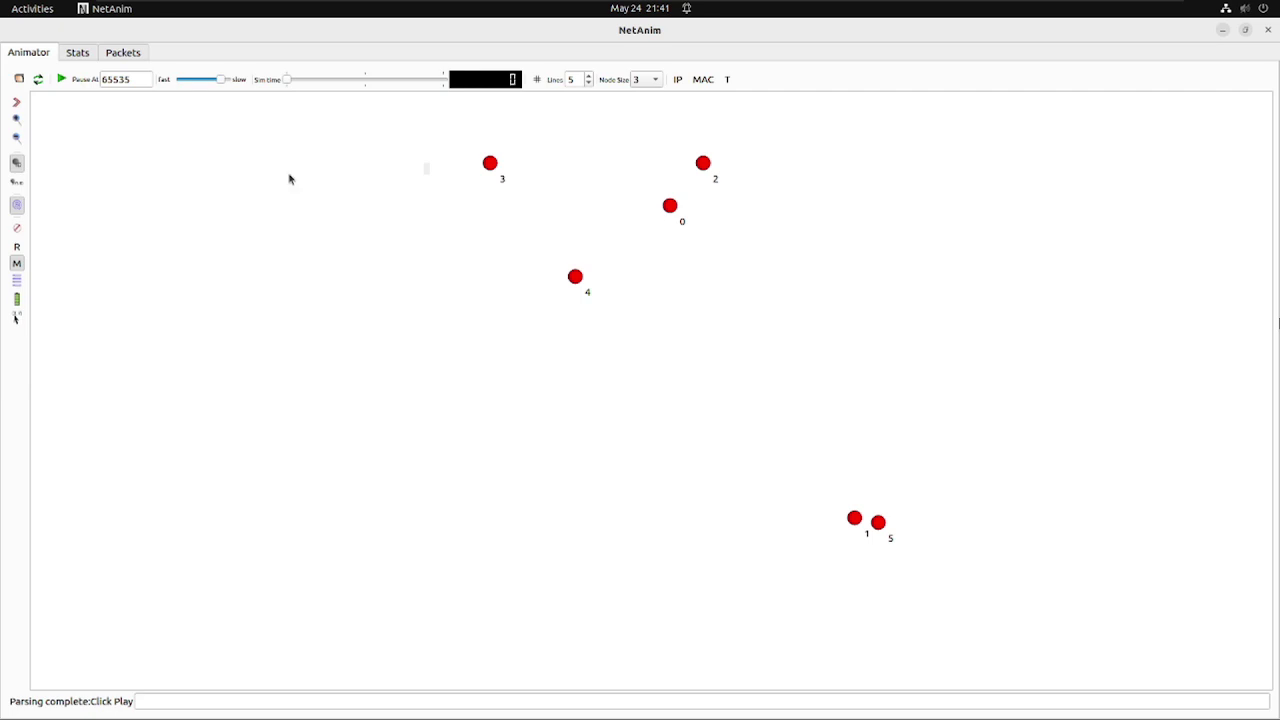
- Play the animation with packet metadata labels shown, then close NetAnim
click(60, 80)
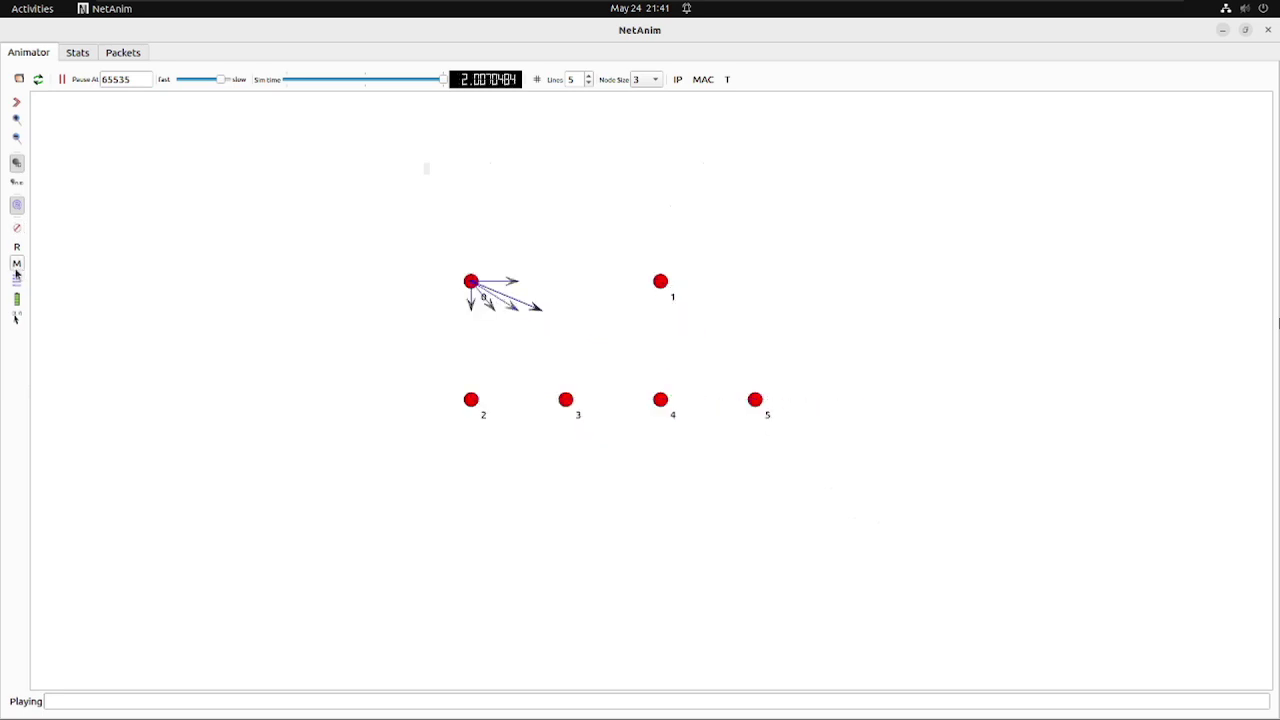
click(16, 266)
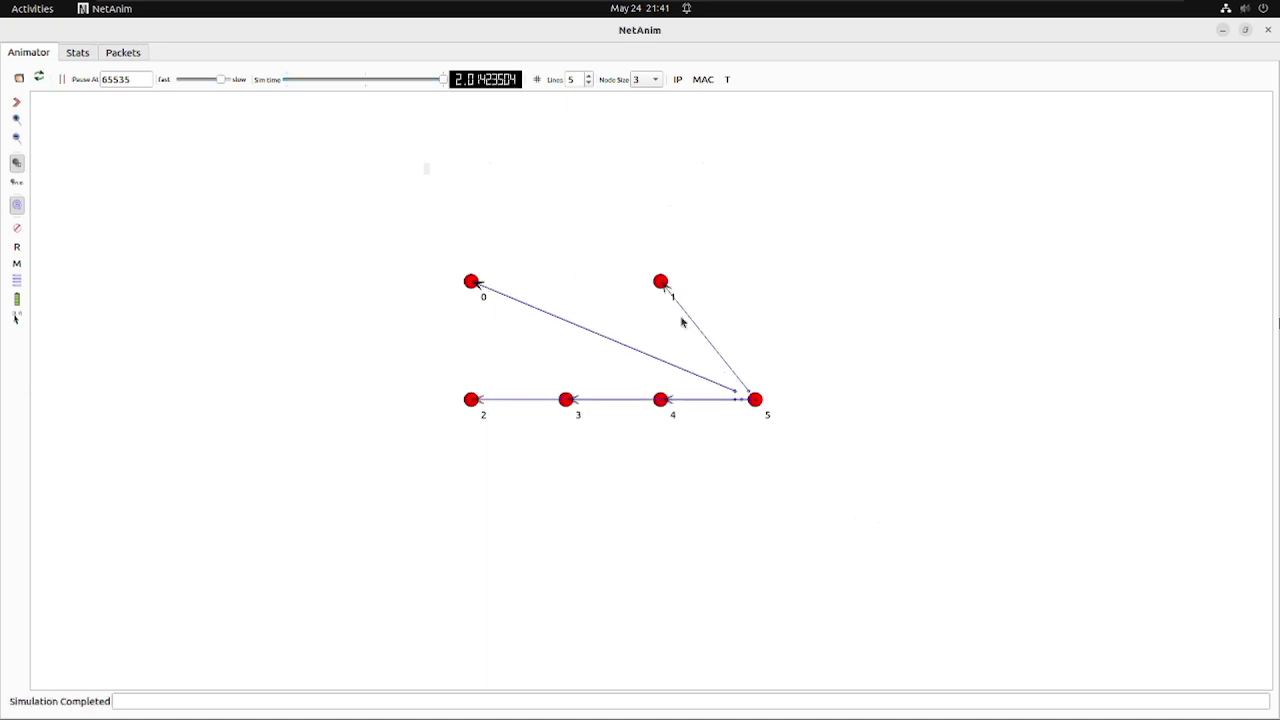
click(1268, 32)
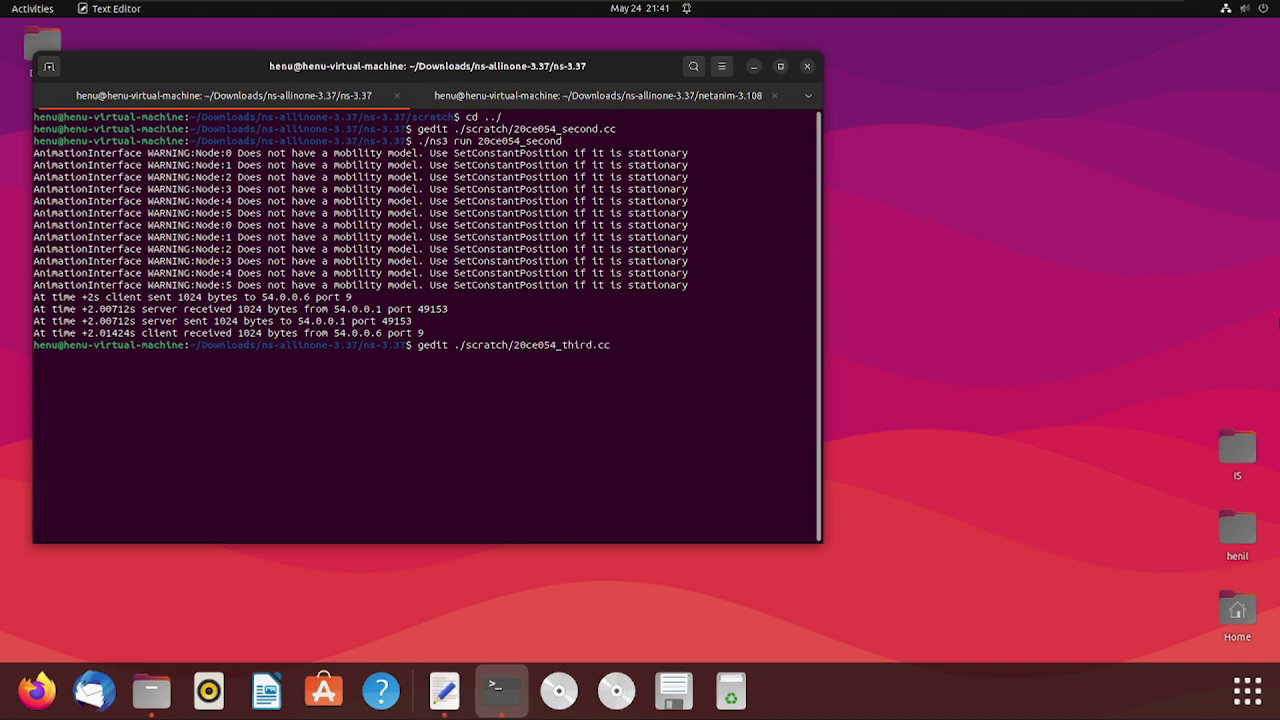
- Scroll through the 20ce054_third.cc code, then close the Text Editor
scroll(240, 204, up, 20)
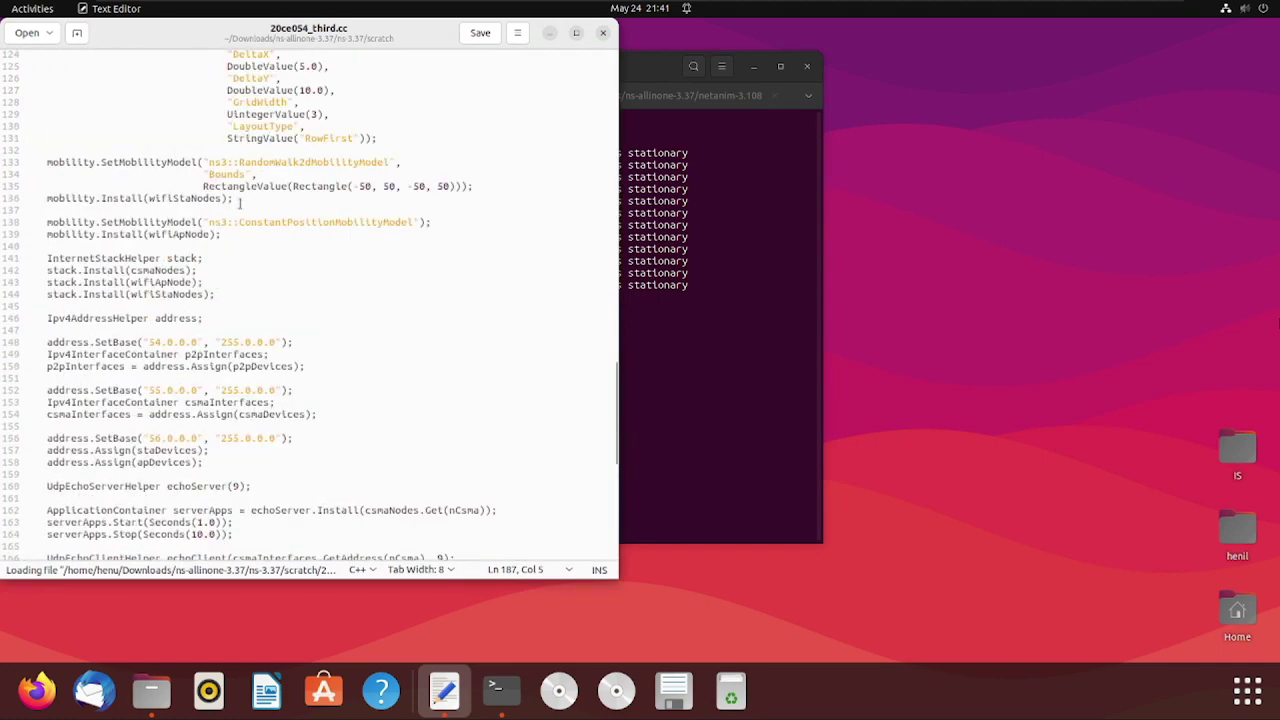
scroll(240, 204, up, 5)
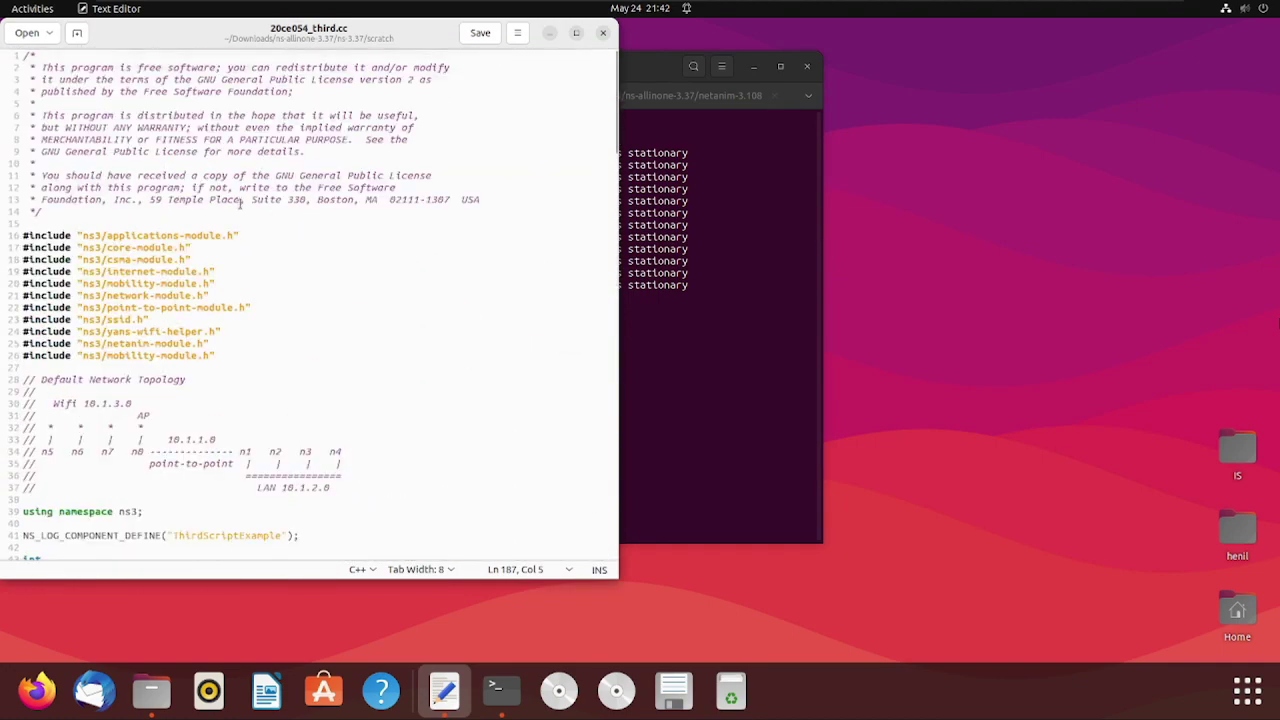
scroll(240, 204, down, 20)
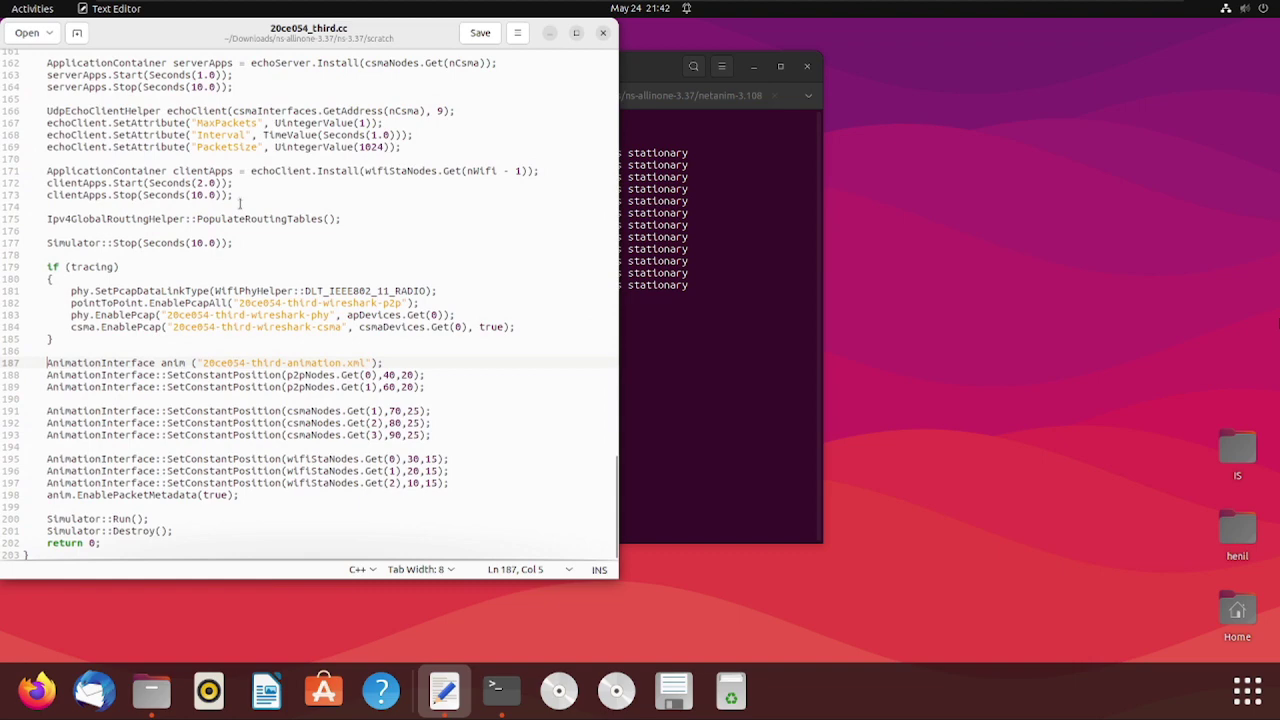
click(603, 33)
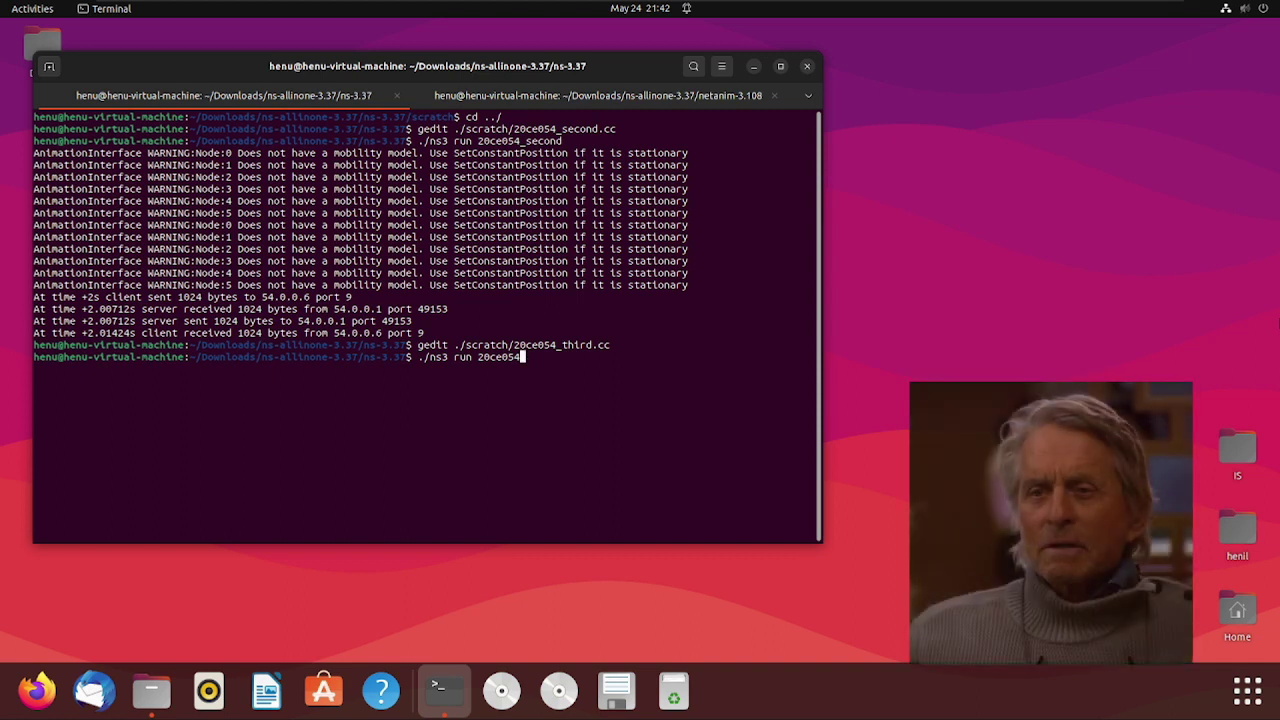
- Run './ns3 run 20ce054_third', then switch to the netanim-3.108 terminal tab
text(third)
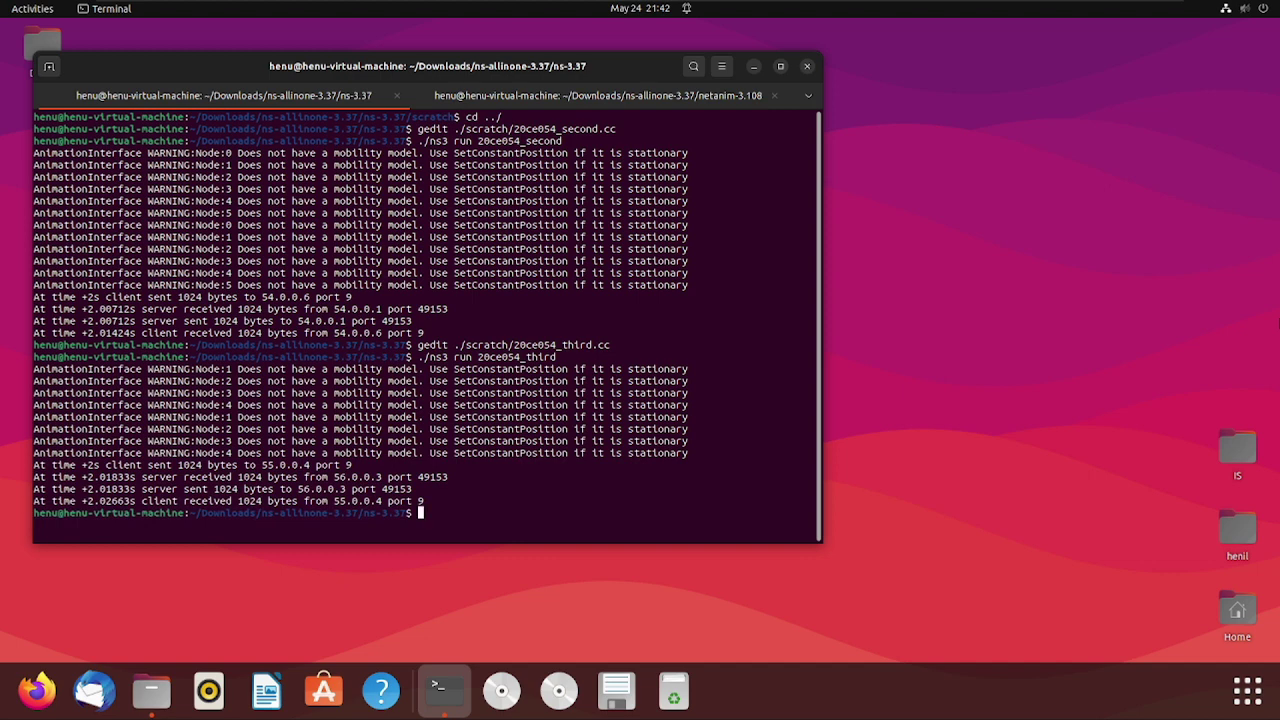
click(576, 97)
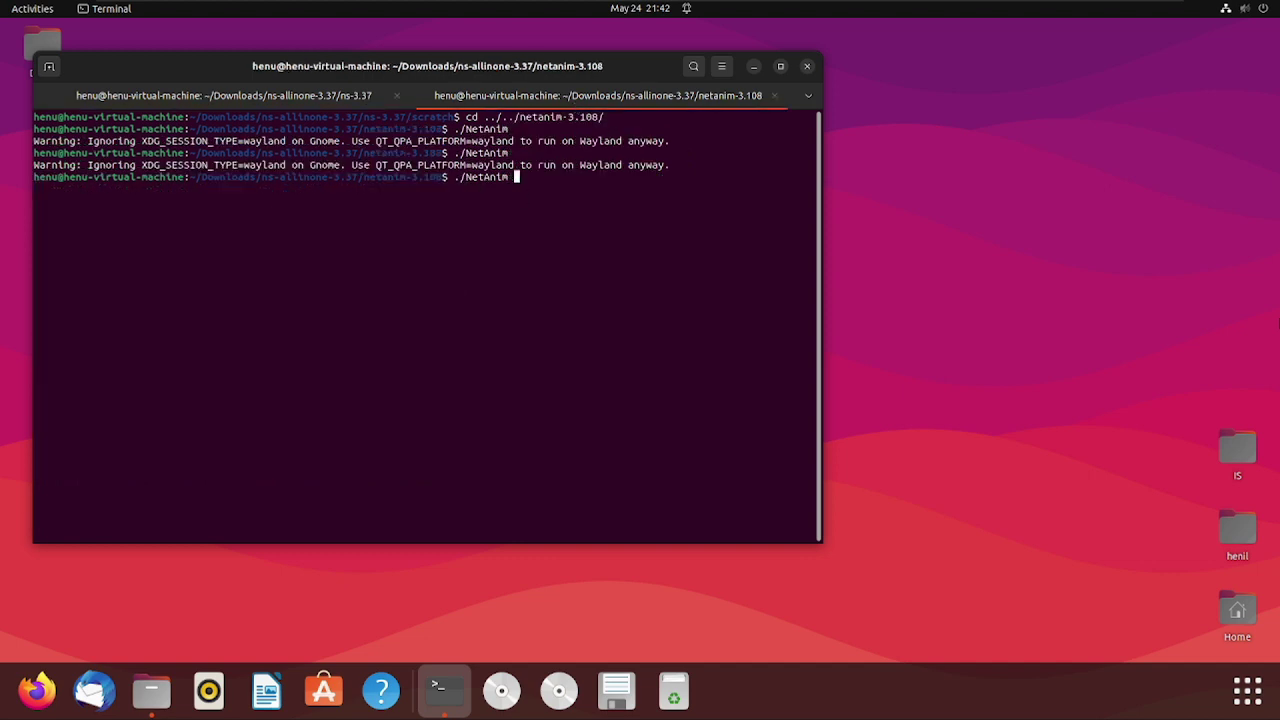
- Launch NetAnim and load the 20ce054-third-animation.xml trace from ns-3.37
key(Return)
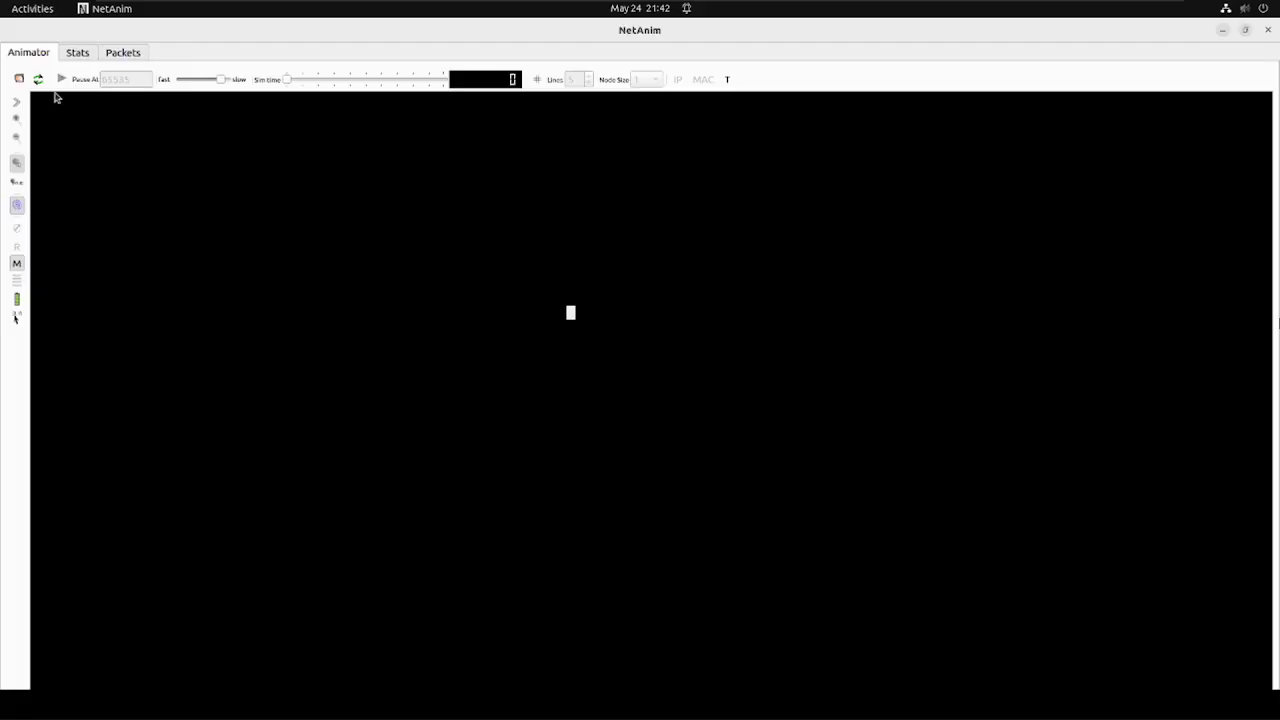
click(19, 80)
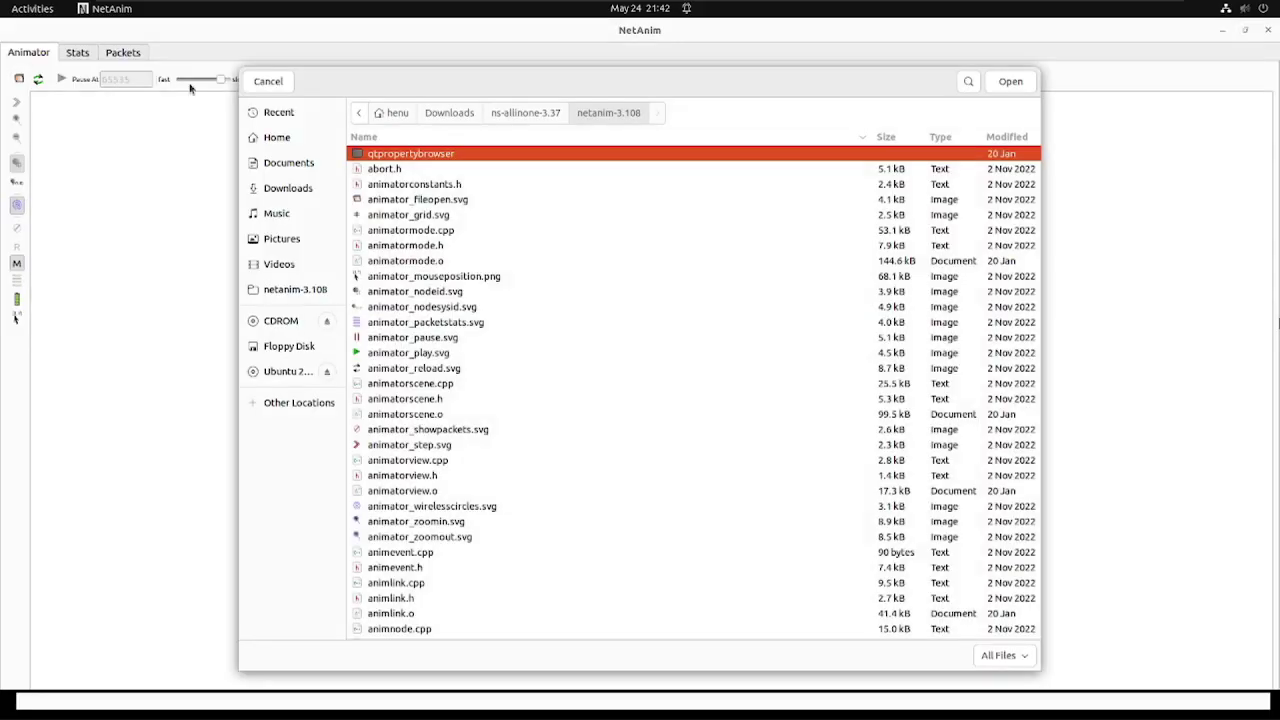
click(506, 114)
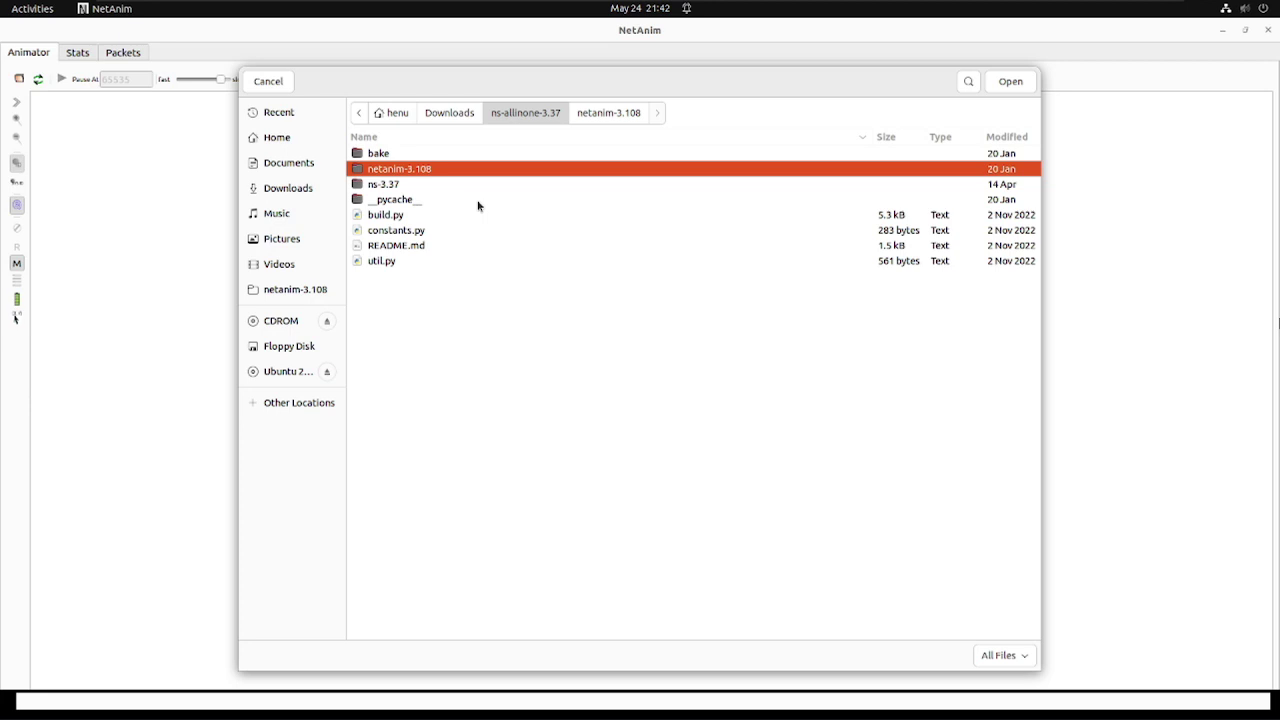
double_click(400, 184)
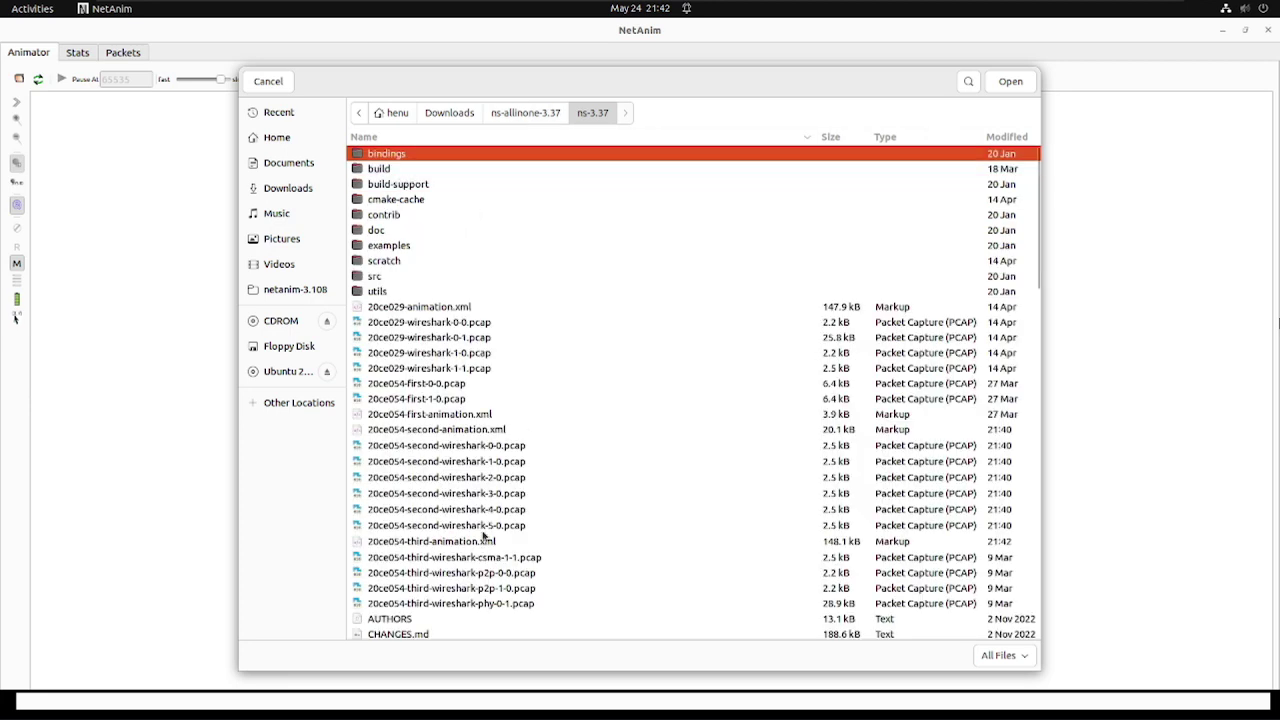
double_click(458, 545)
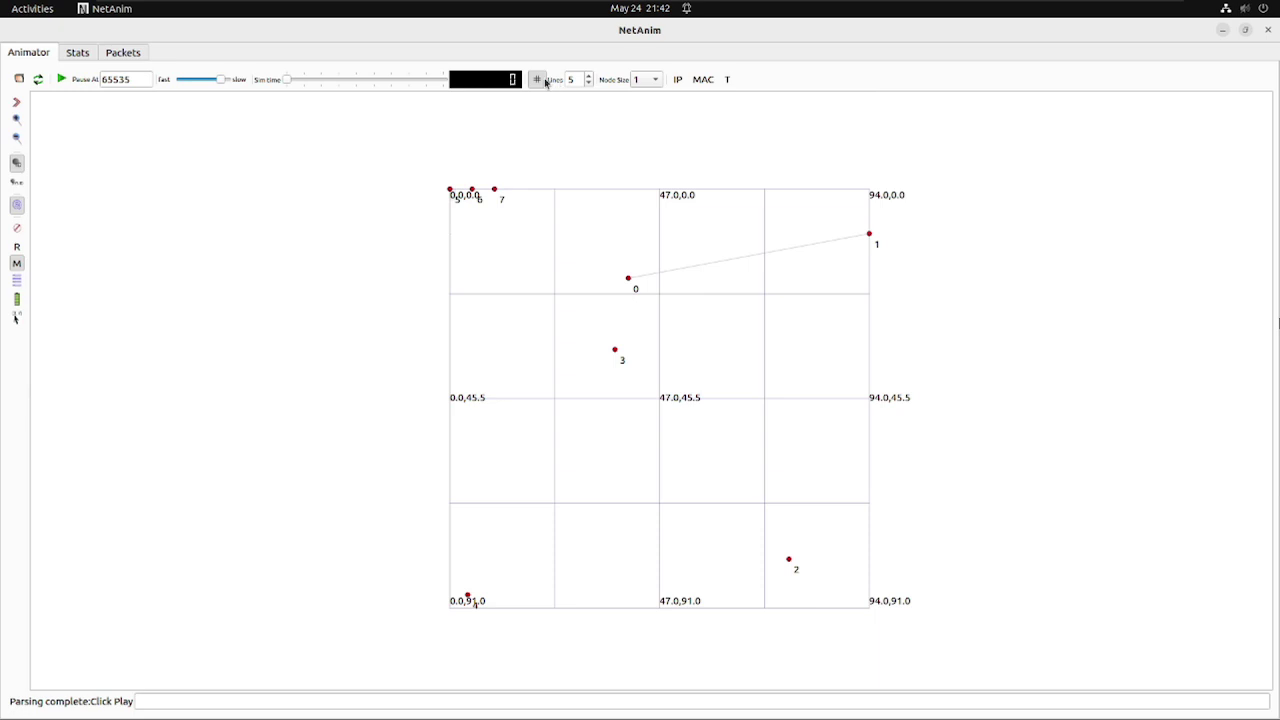
- Hide the grid, set node size 4, and play with packet metadata off
click(537, 79)
click(637, 80)
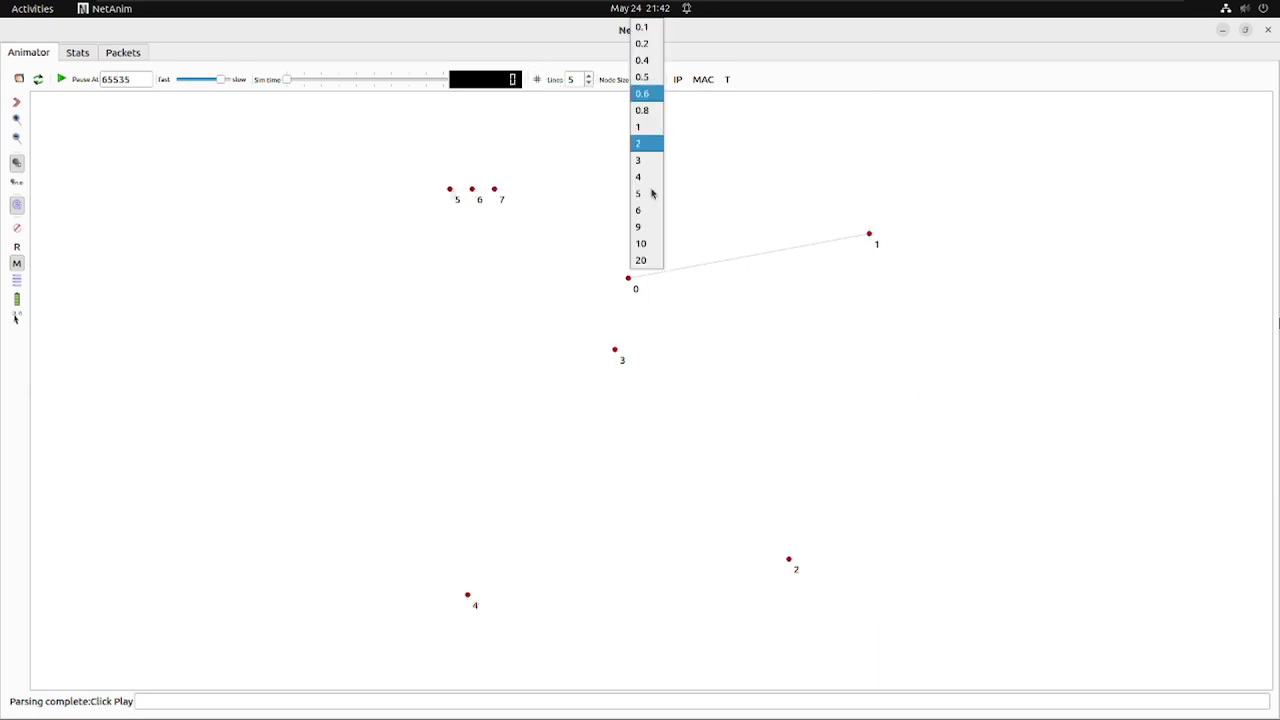
click(646, 177)
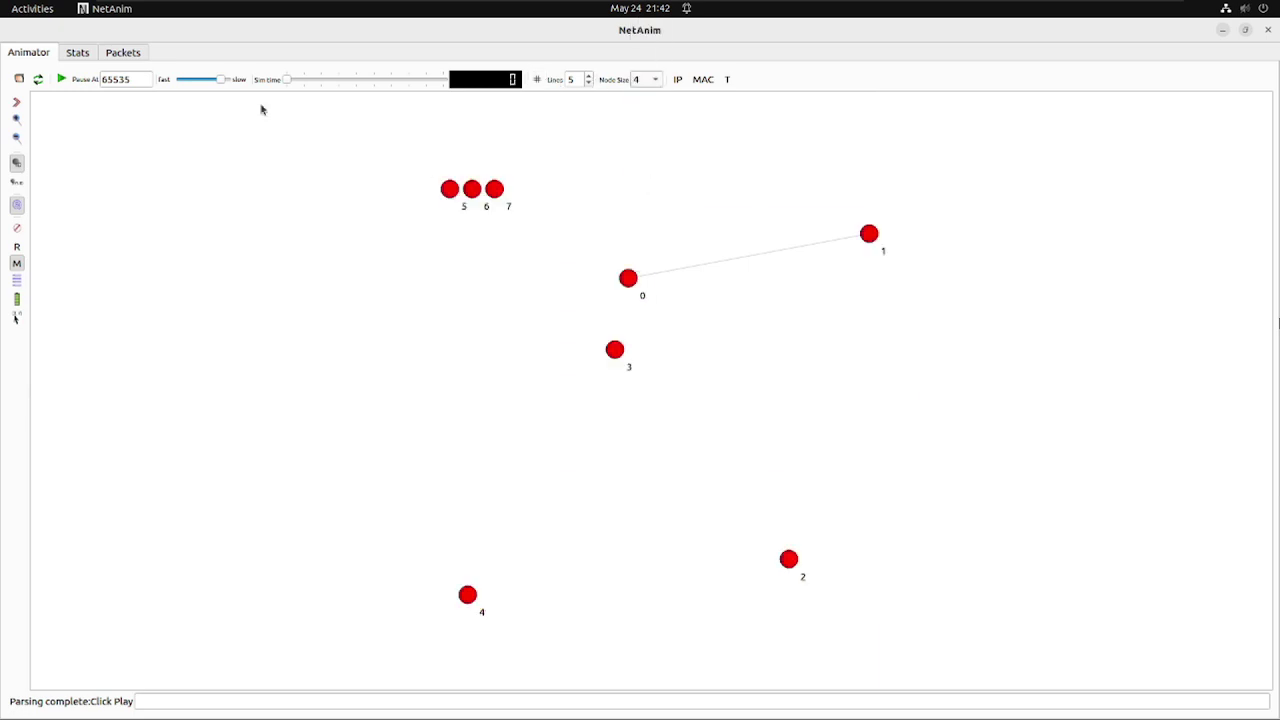
click(62, 83)
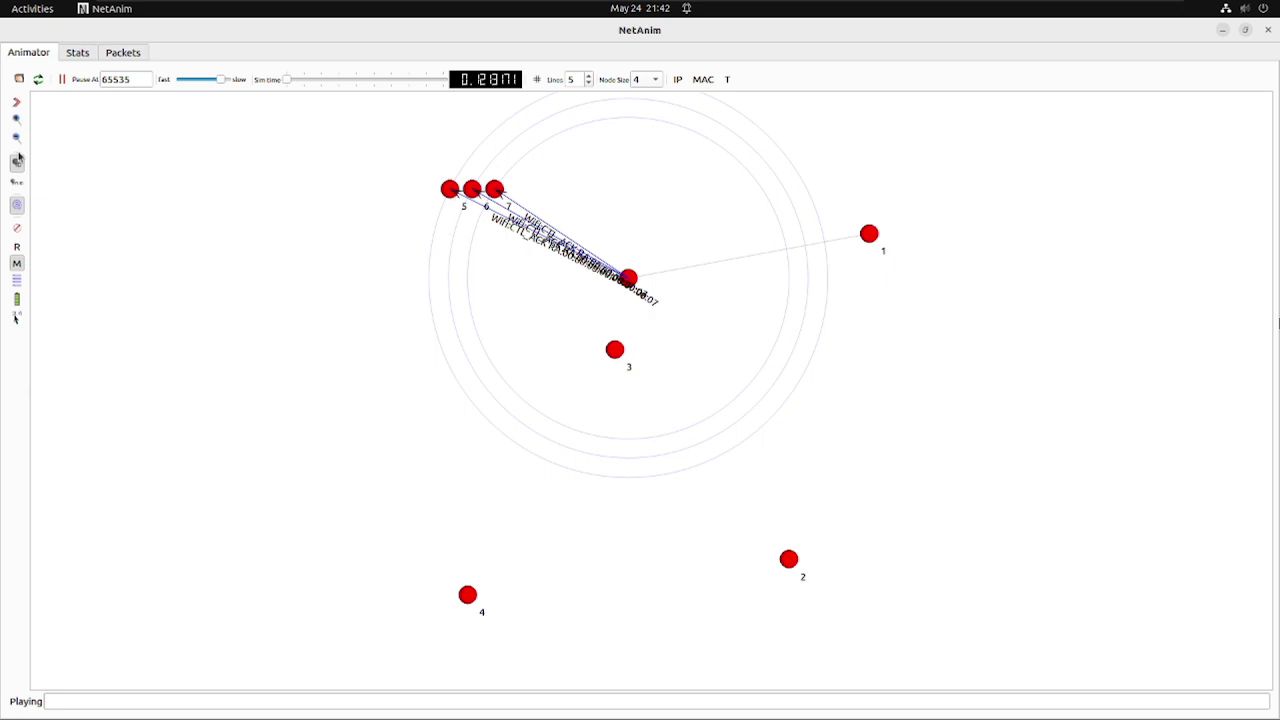
click(17, 263)
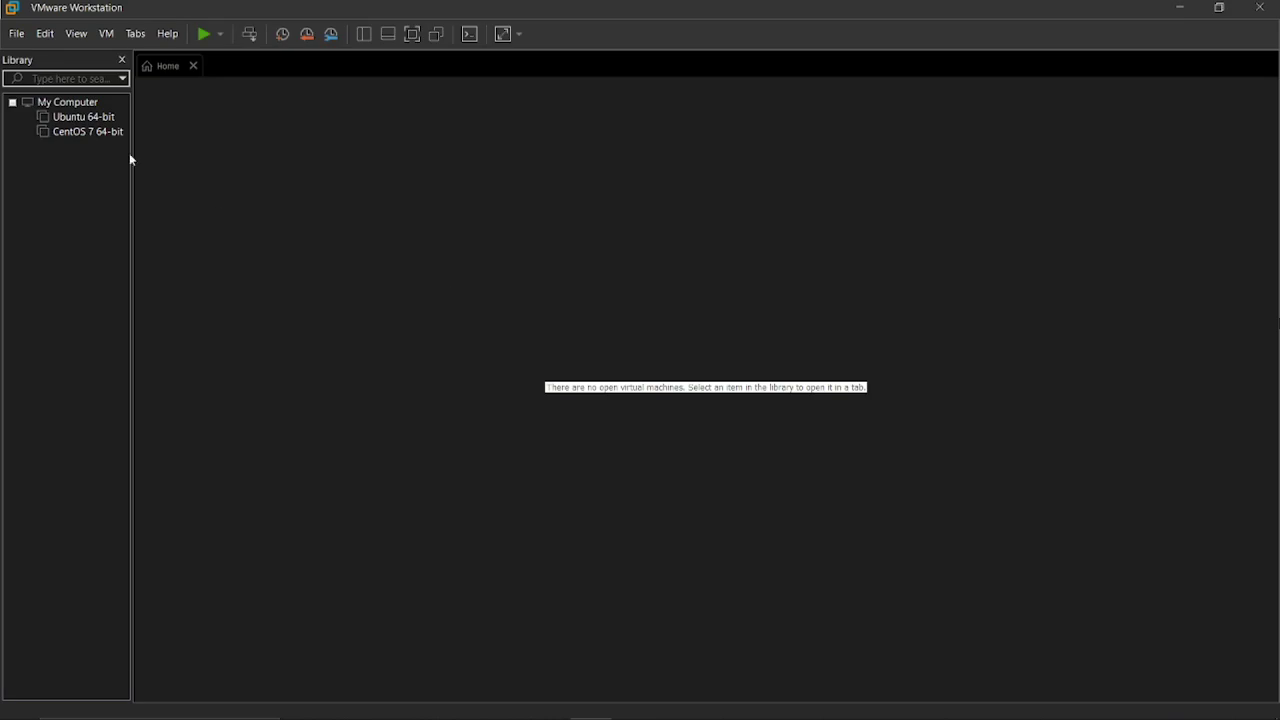
- Power on the Ubuntu 64-bit machine and dismiss the side-channel mitigations hint
click(86, 131)
click(80, 117)
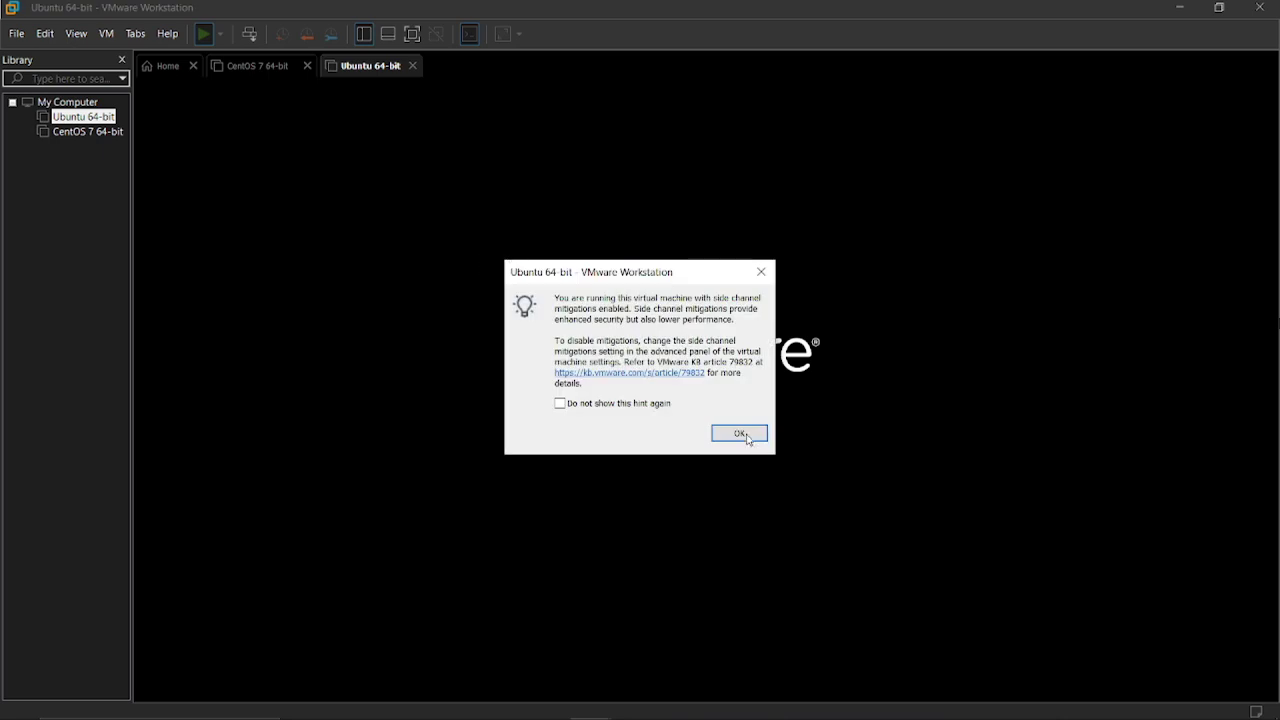
click(742, 435)
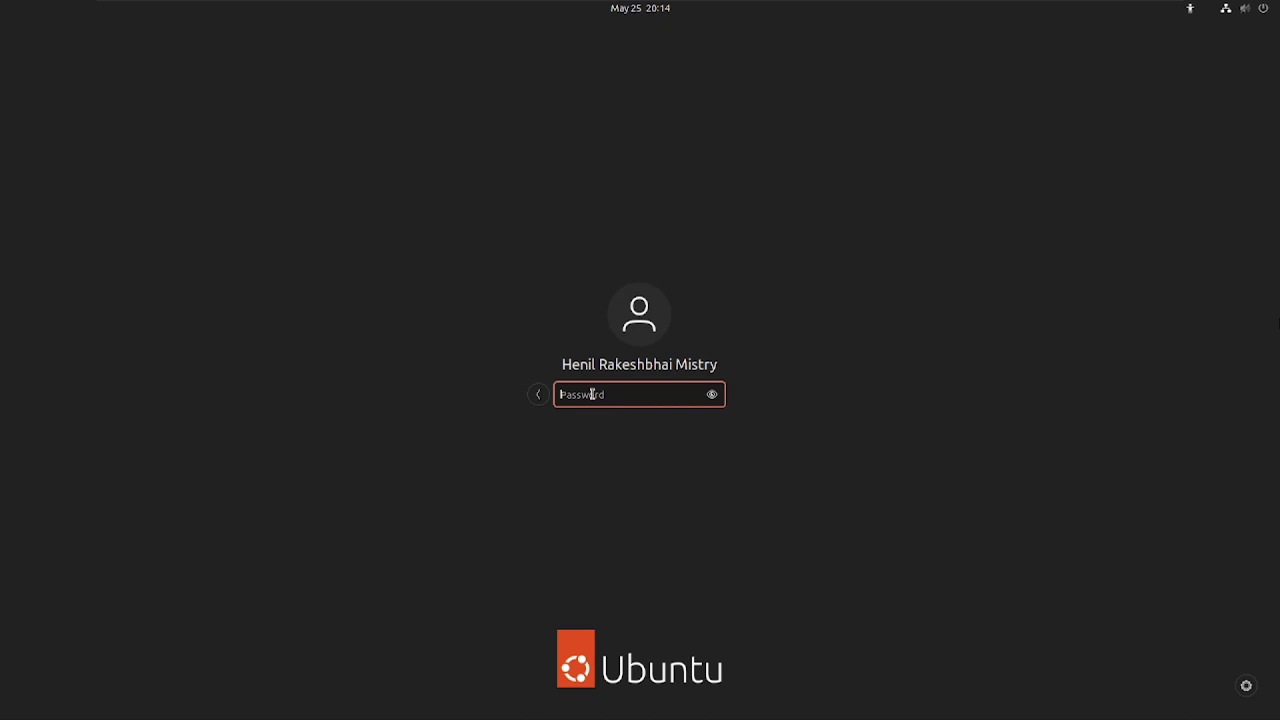
- Log in with the account password and launch Files from the dock
text(****)
key(Return)
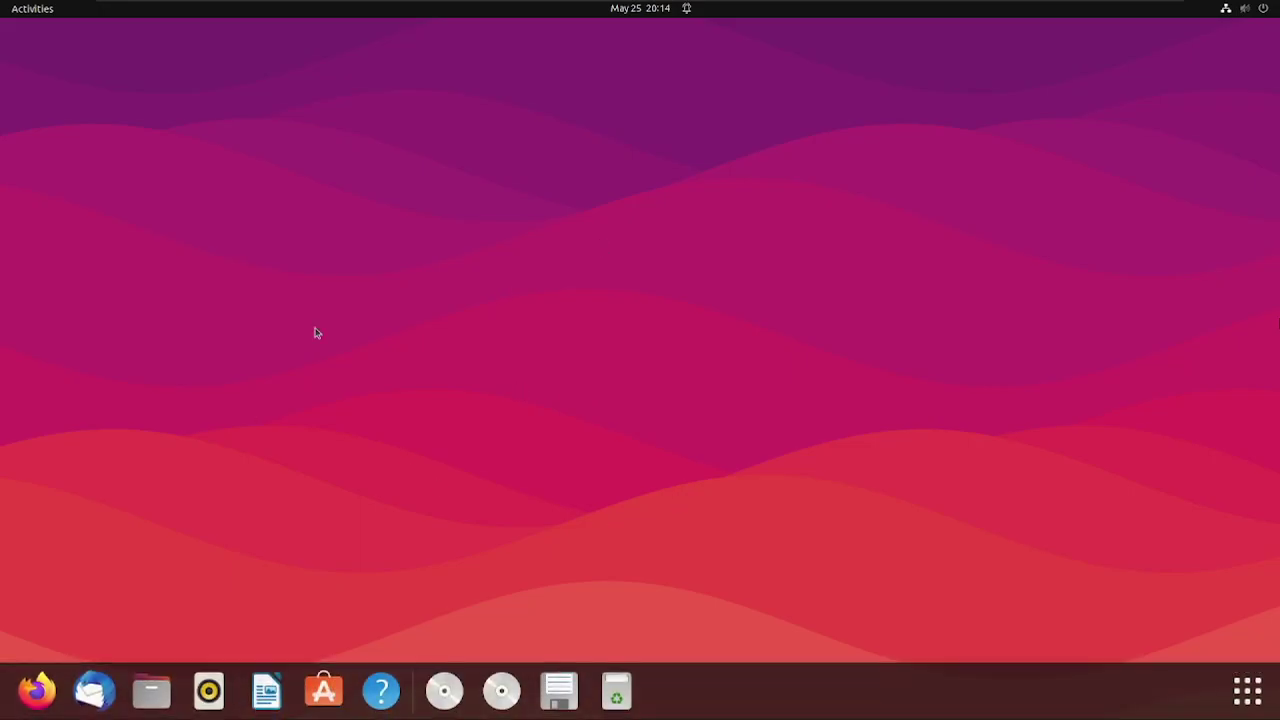
click(131, 706)
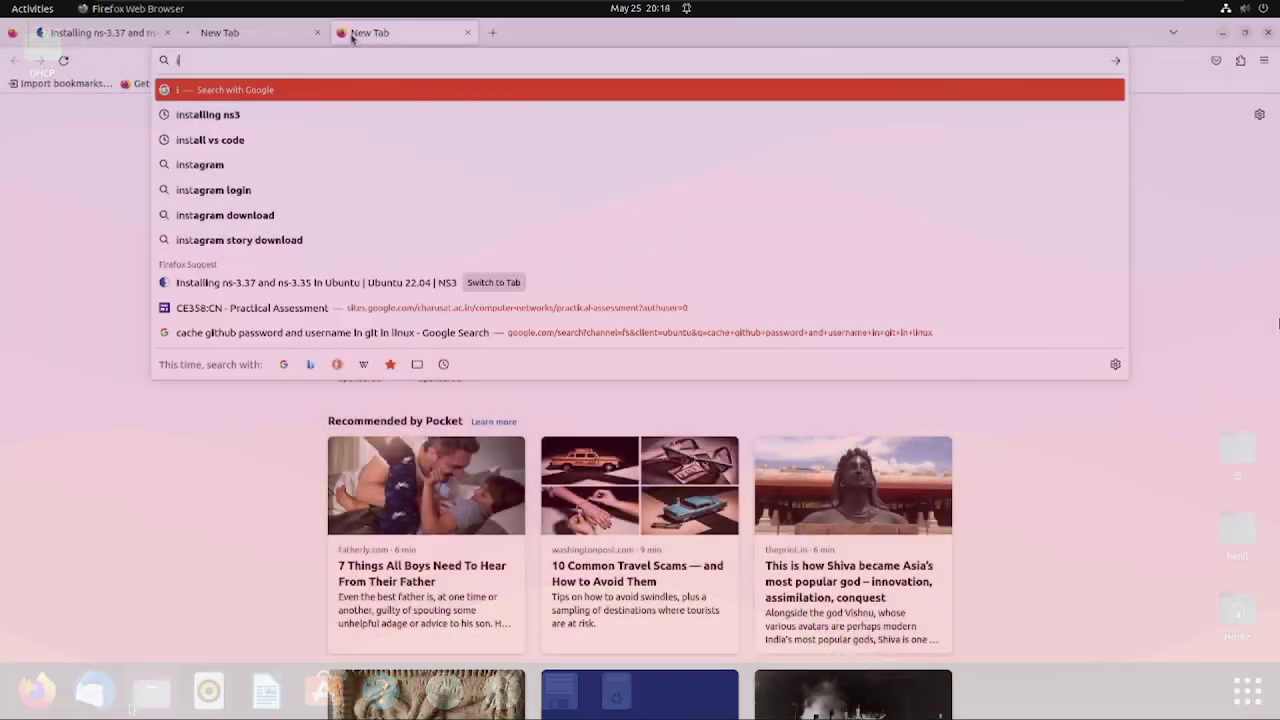
- Search 'download ns3.37', download ns-allinone-3.37.tar.bz2 from nsnam, and show all downloads
text(down)
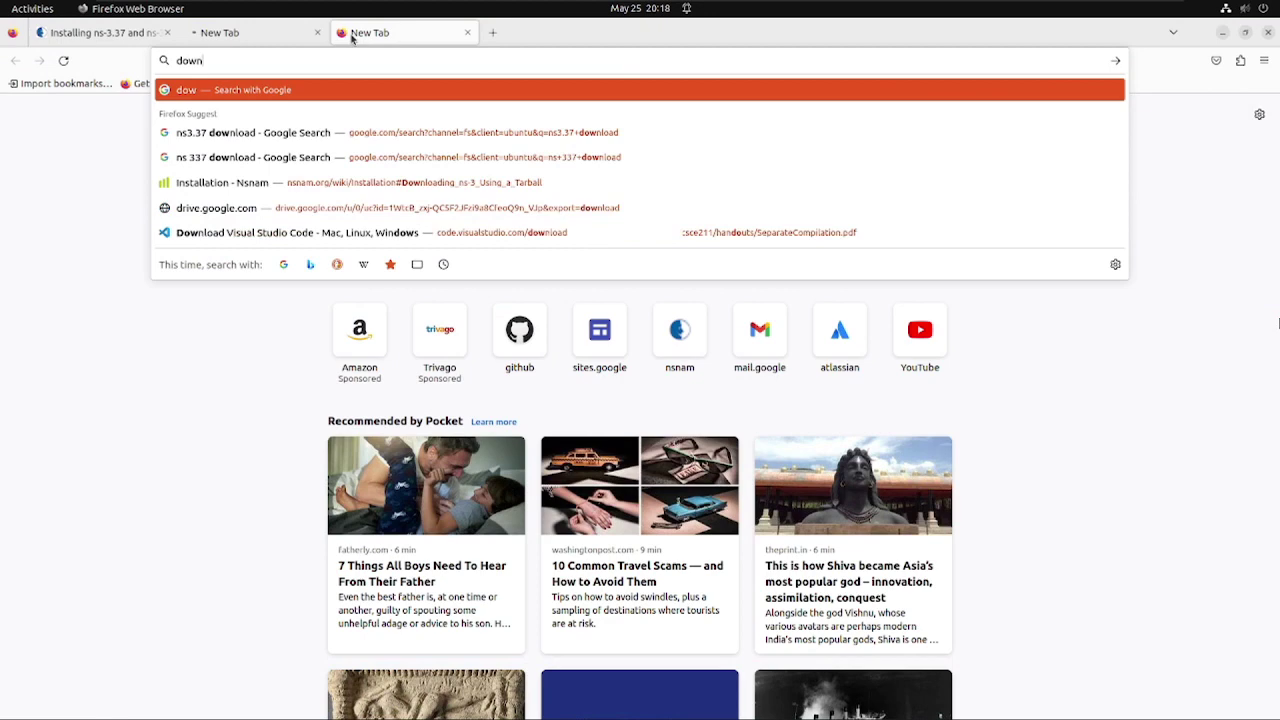
text(load ns3.37)
key(Return)
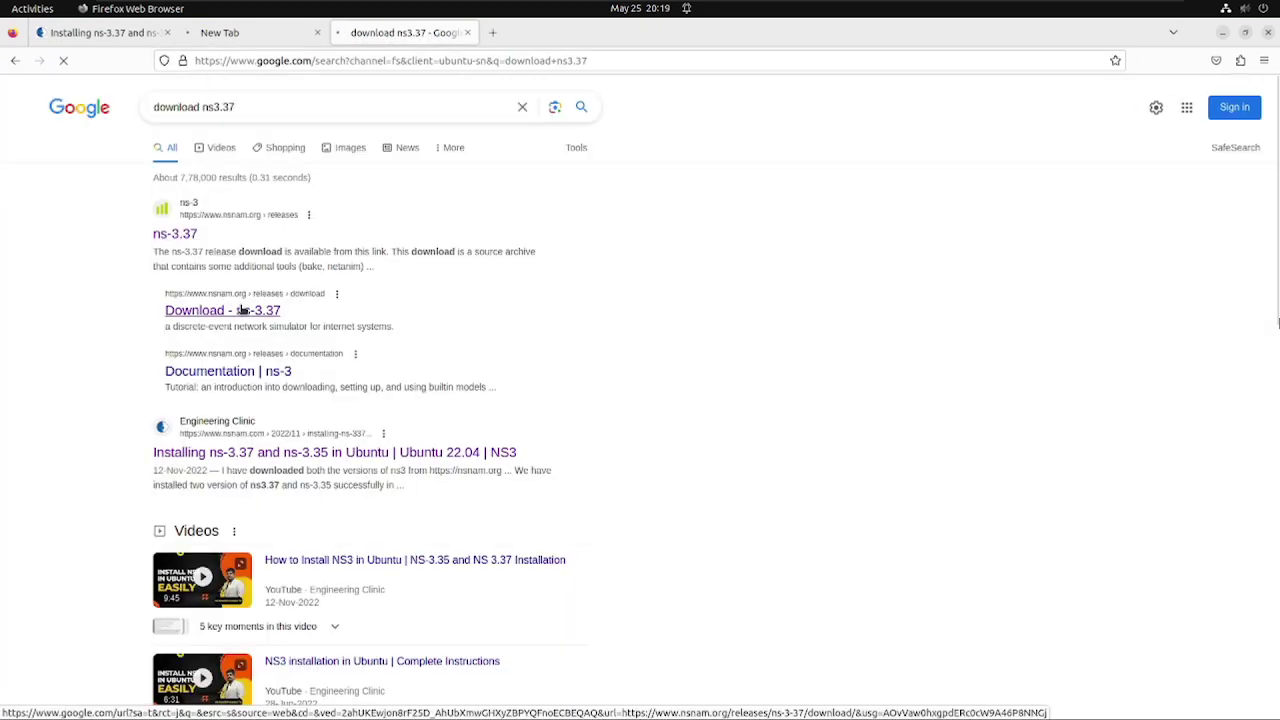
click(242, 311)
click(317, 32)
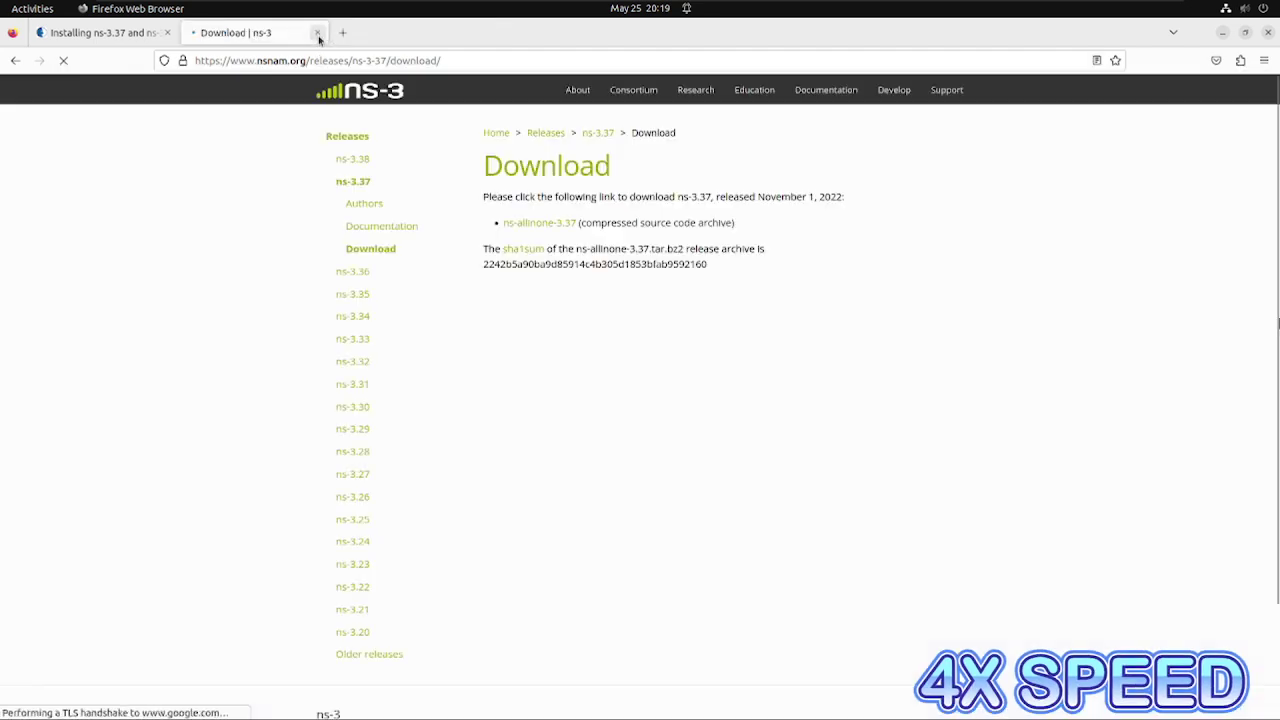
click(538, 224)
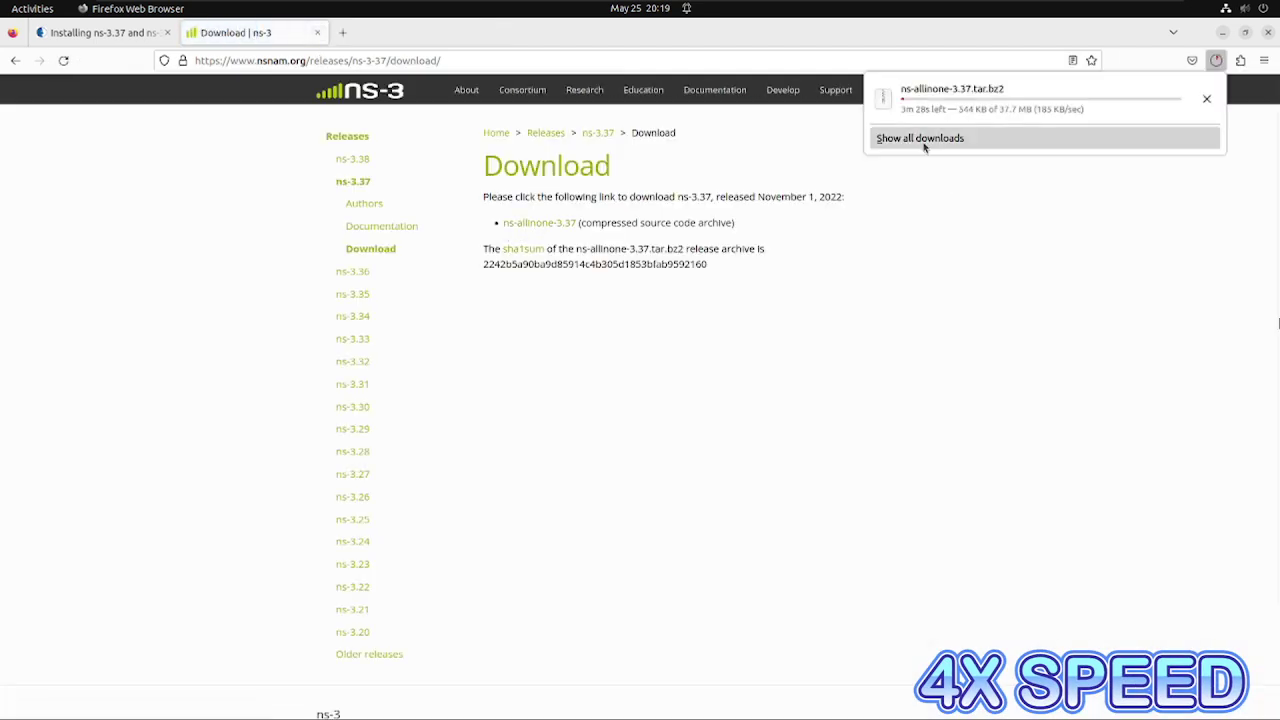
click(924, 142)
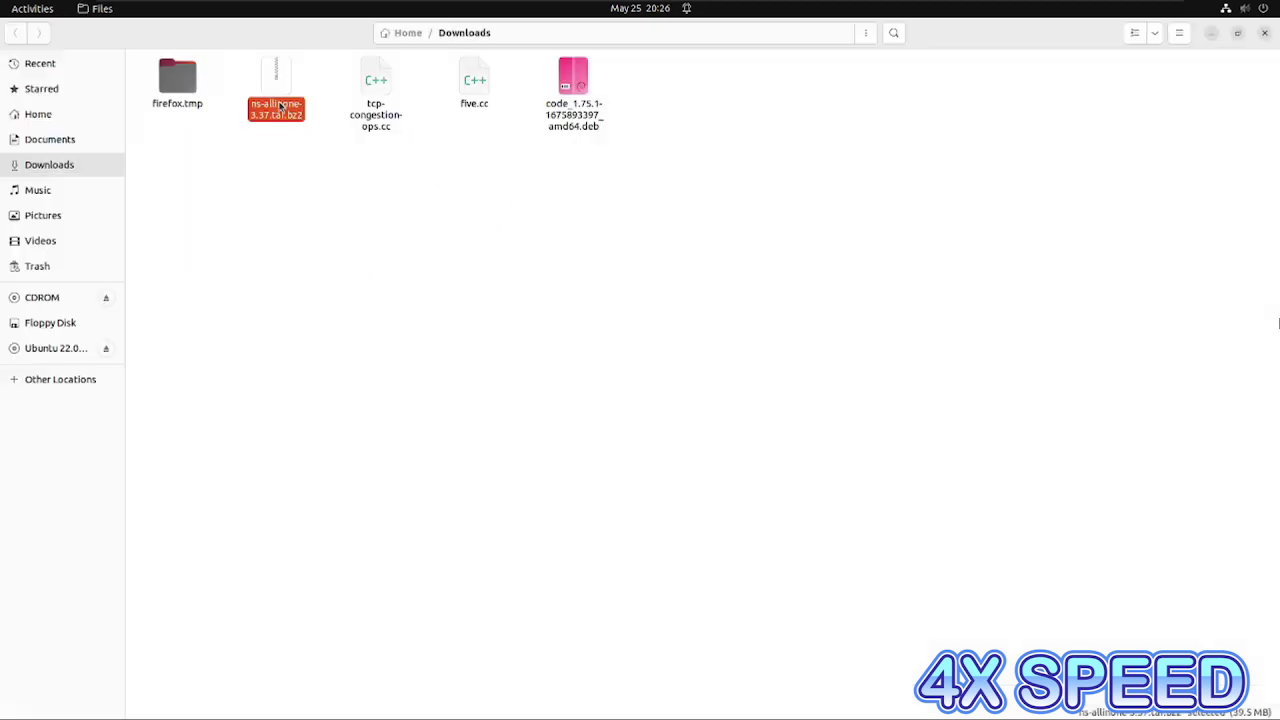
- Extract the ns-allinone-3.37 folder into Downloads with Archive Manager
right_click(280, 102)
click(375, 117)
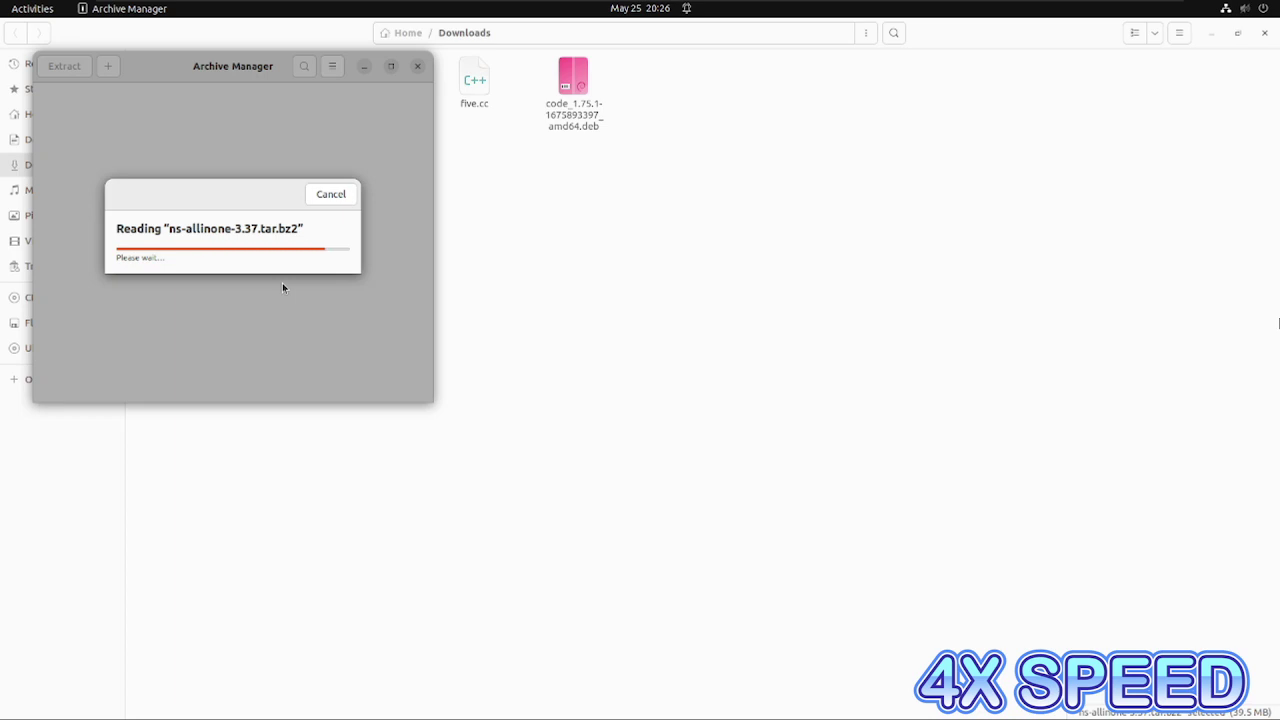
click(194, 133)
click(62, 68)
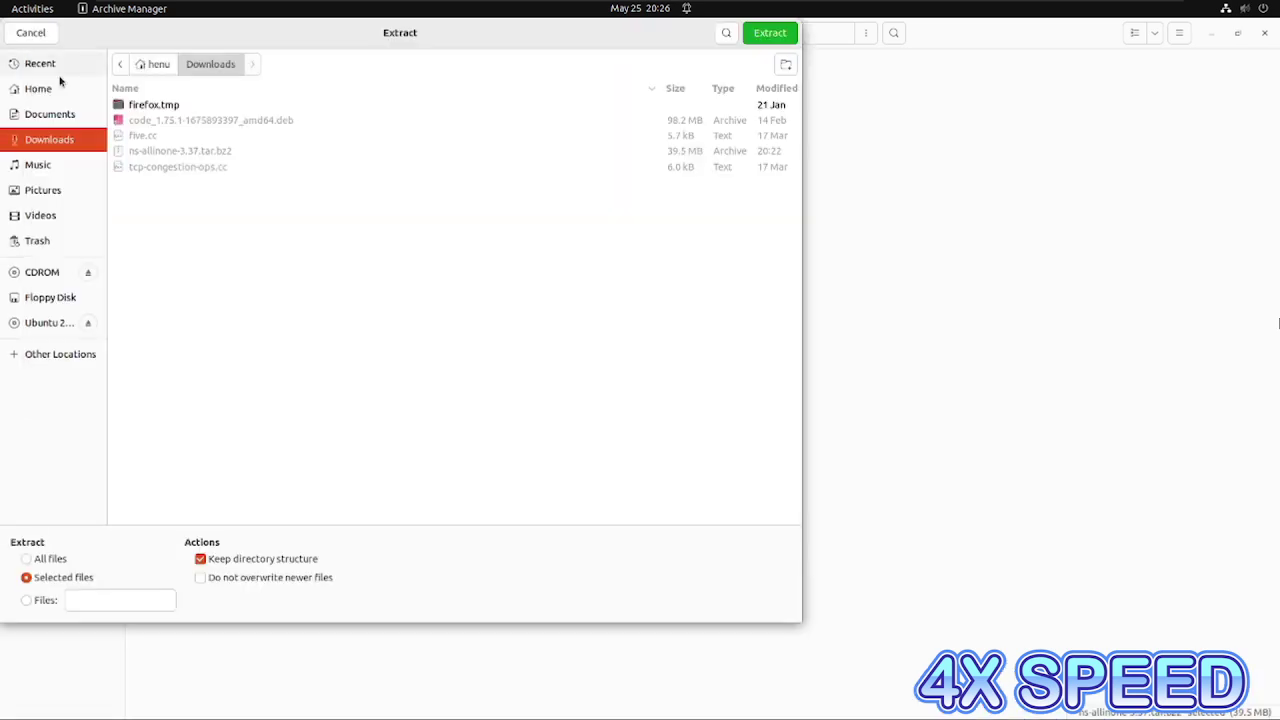
click(776, 36)
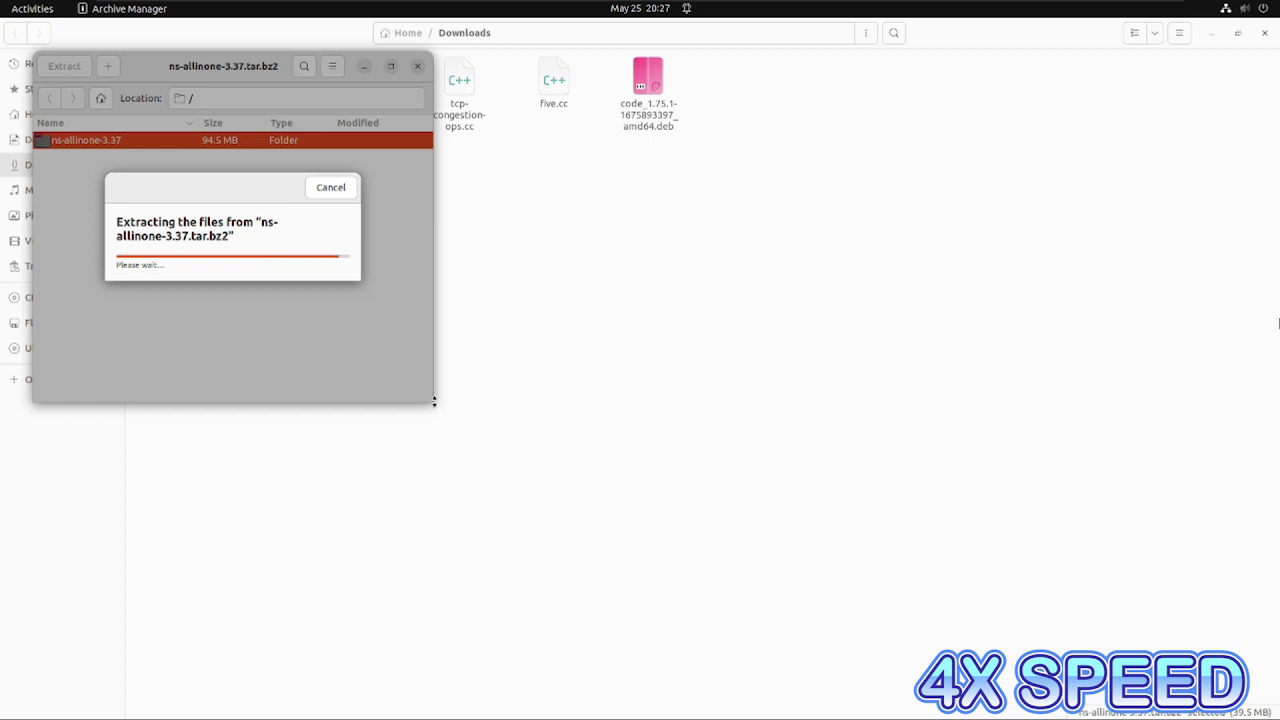
click(183, 249)
click(417, 66)
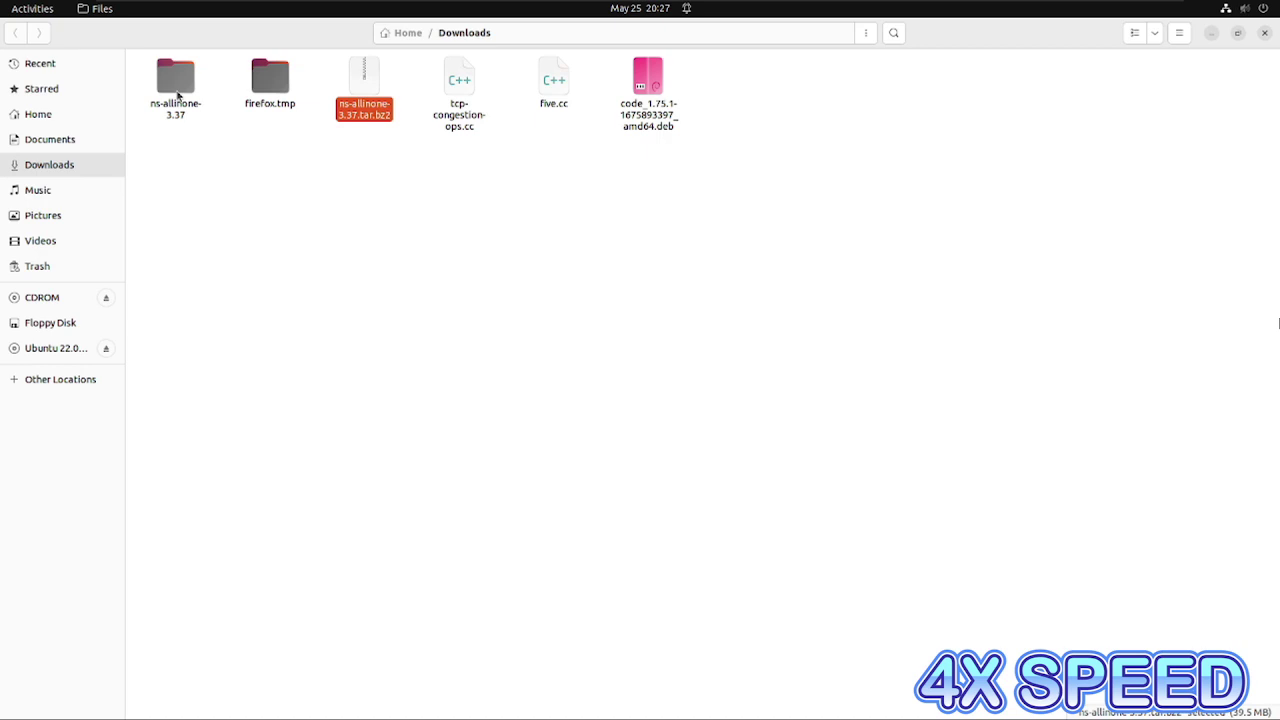
- Open a terminal inside the ns-allinone-3.37/ns-3.37 folder
double_click(178, 95)
double_click(354, 75)
right_click(488, 339)
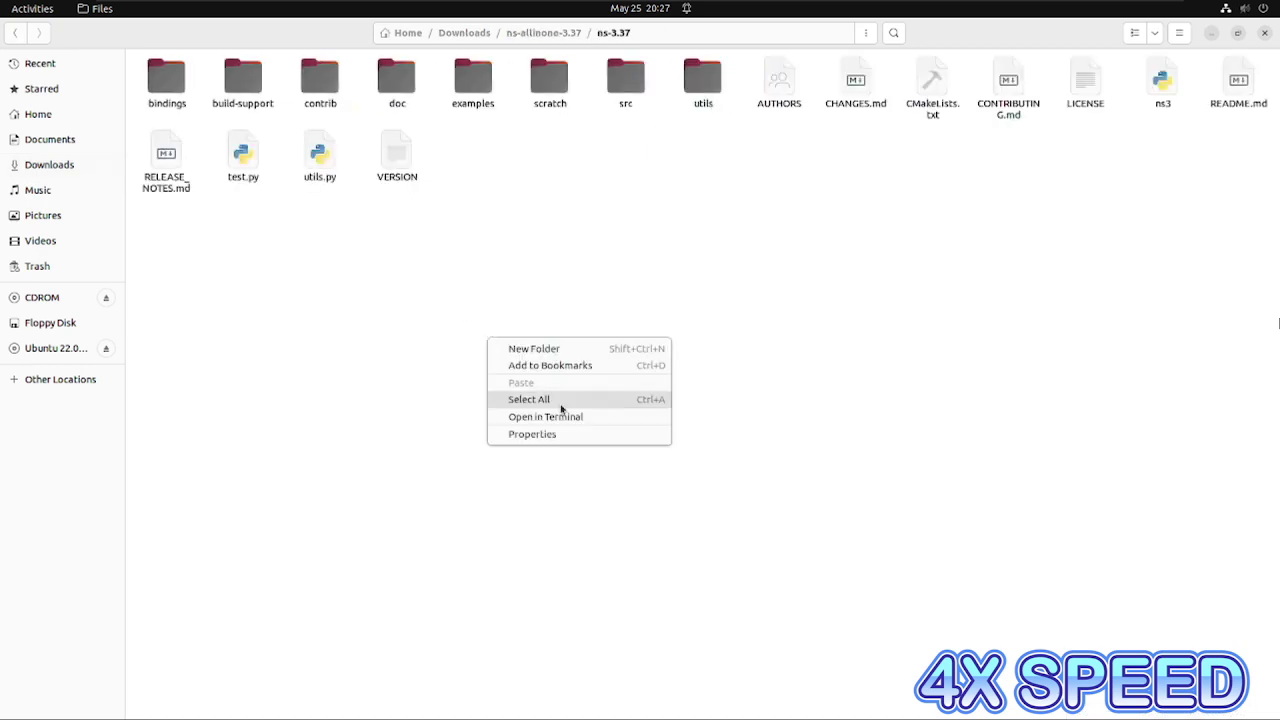
click(556, 416)
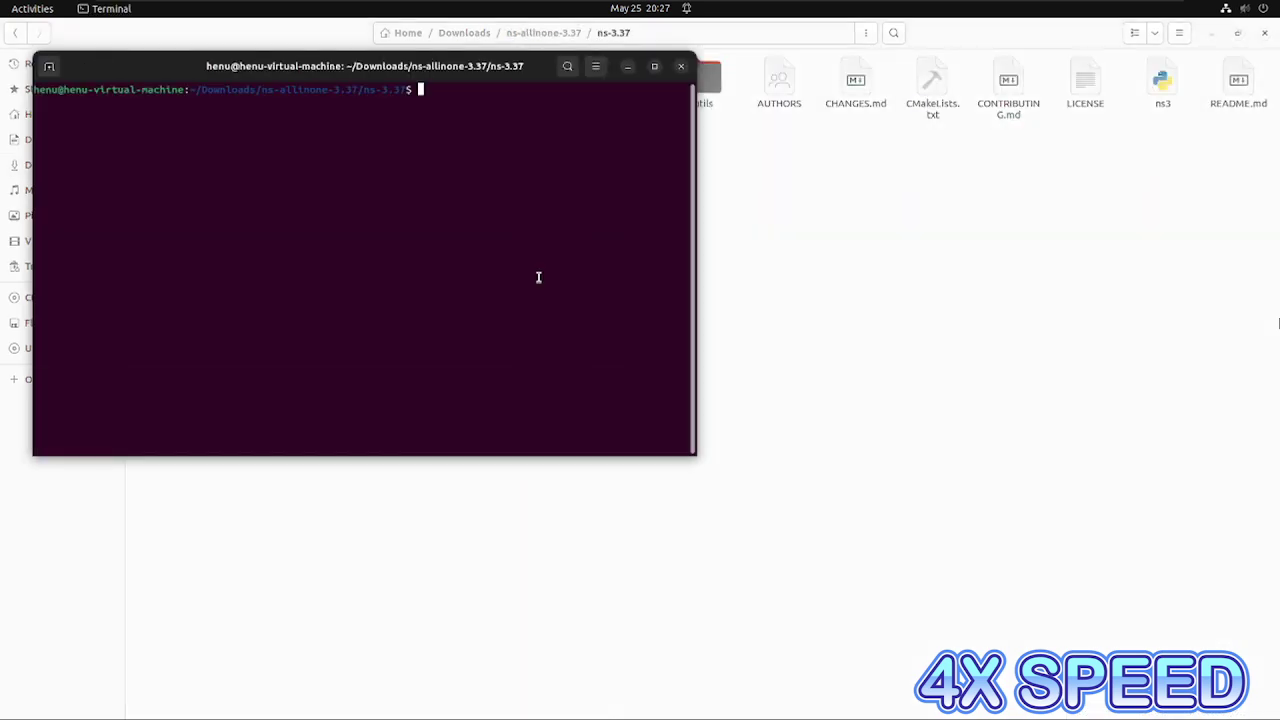
- Run 'sudo apt update', then type 'gedit ../../../Desktop/dev.txt'
text(sudo apt update)
key(Return)
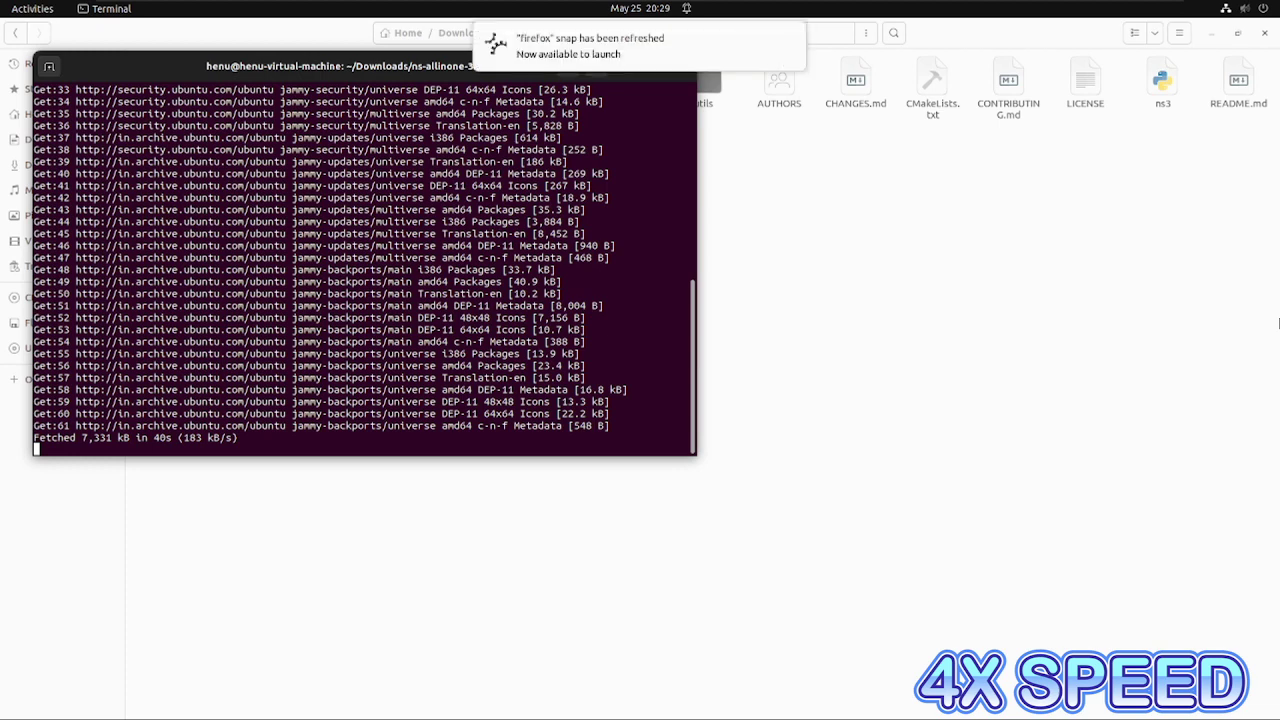
scroll(326, 322, up, 5)
scroll(326, 322, down, 5)
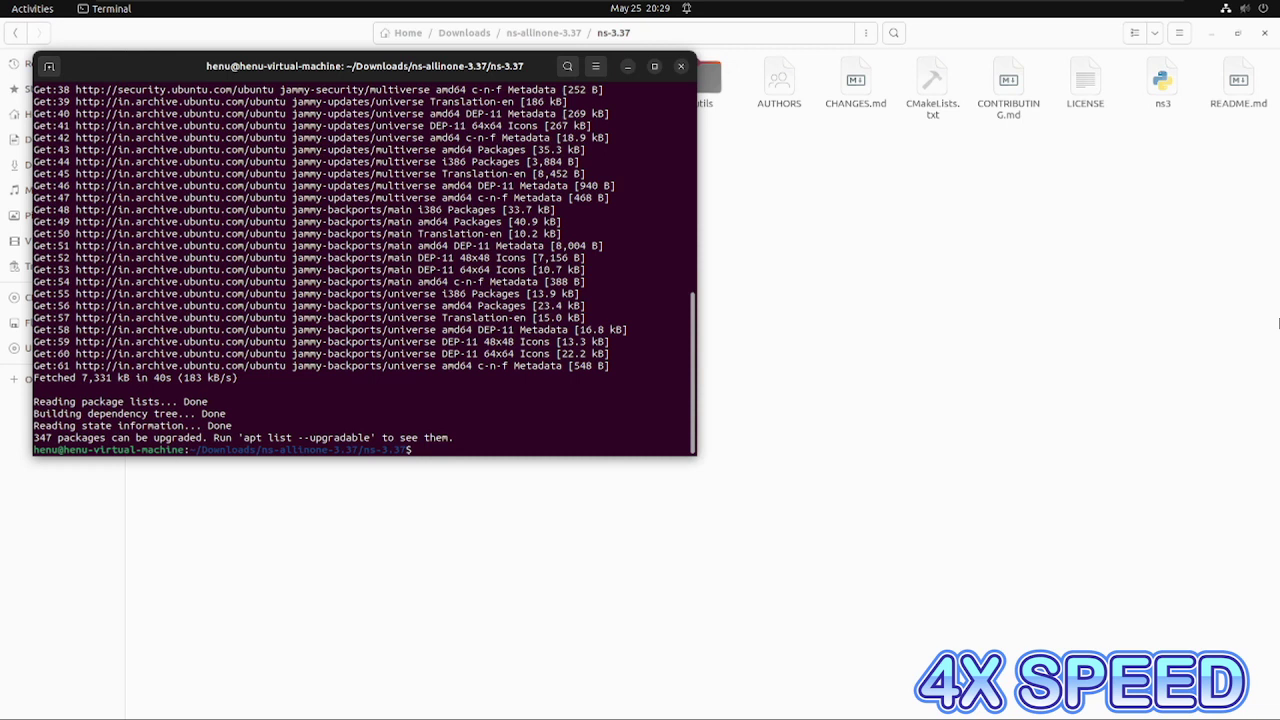
text(gedit ../../../Desktop/dev.txt)
- Open dep.txt in gedit instead of the empty dev.txt and copy its dependency install command
key(Return)
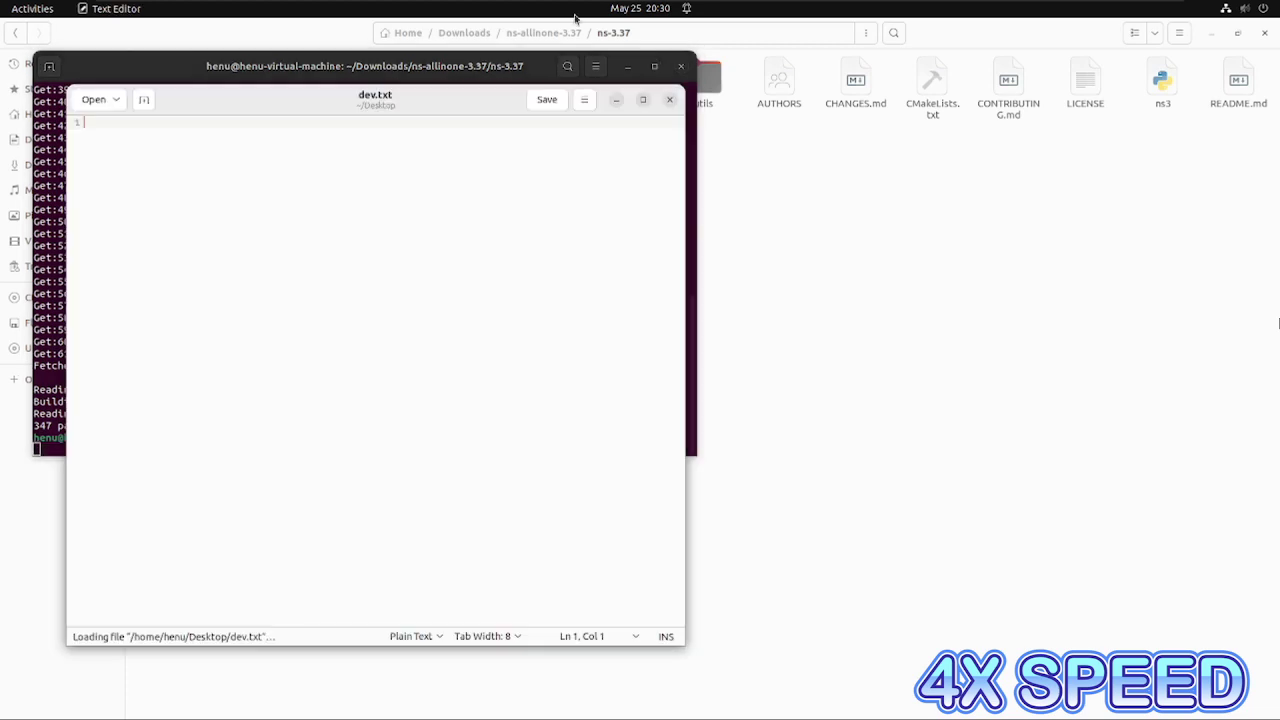
key(ctrl+q)
key(Up)
key(BackSpace)
key(BackSpace)
key(BackSpace)
text(p.txt)
key(Return)
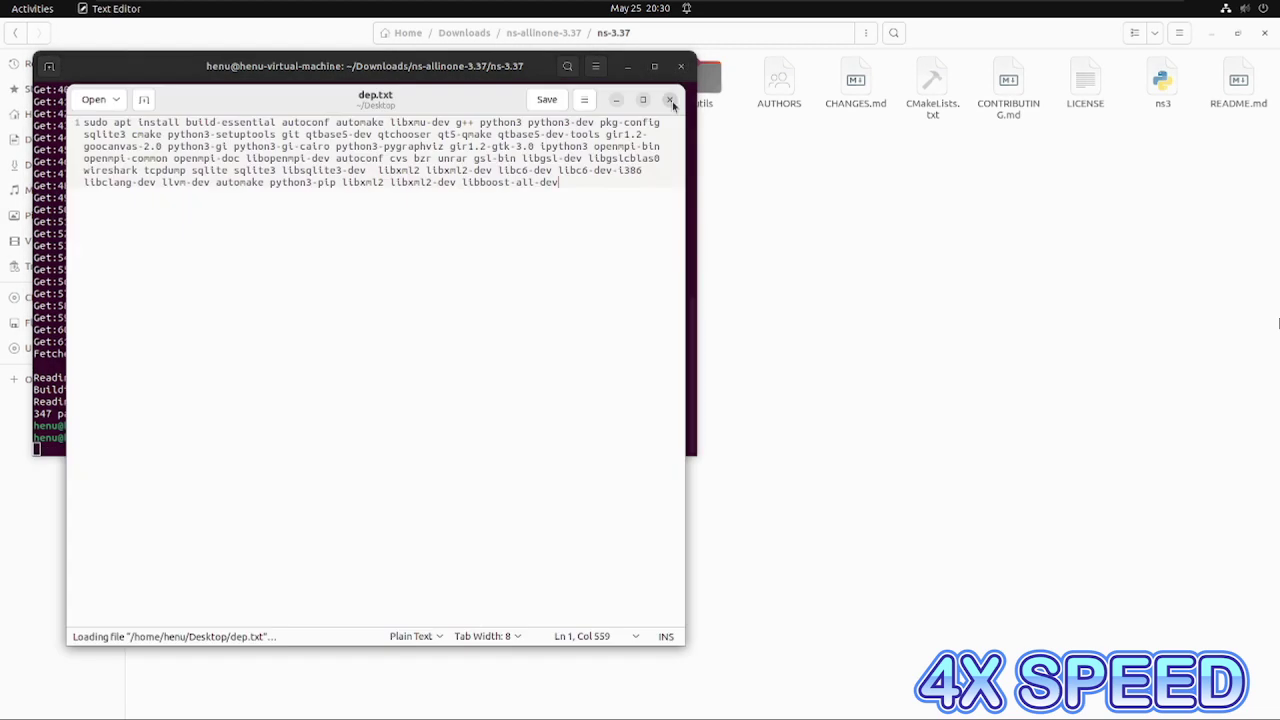
key(ctrl+a)
key(ctrl+c)
key(ctrl+q)
- Paste and run the install command, confirm with Y, and enlarge the terminal window
key(ctrl+shift+v)
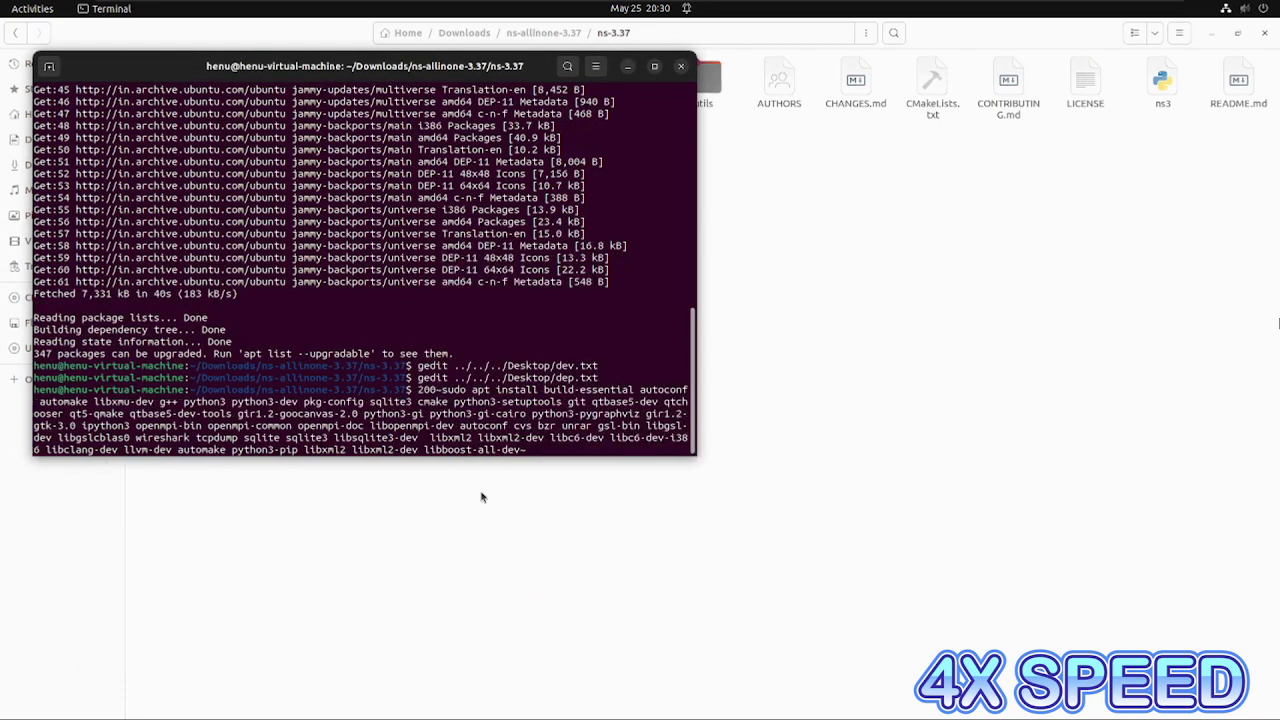
key(Return)
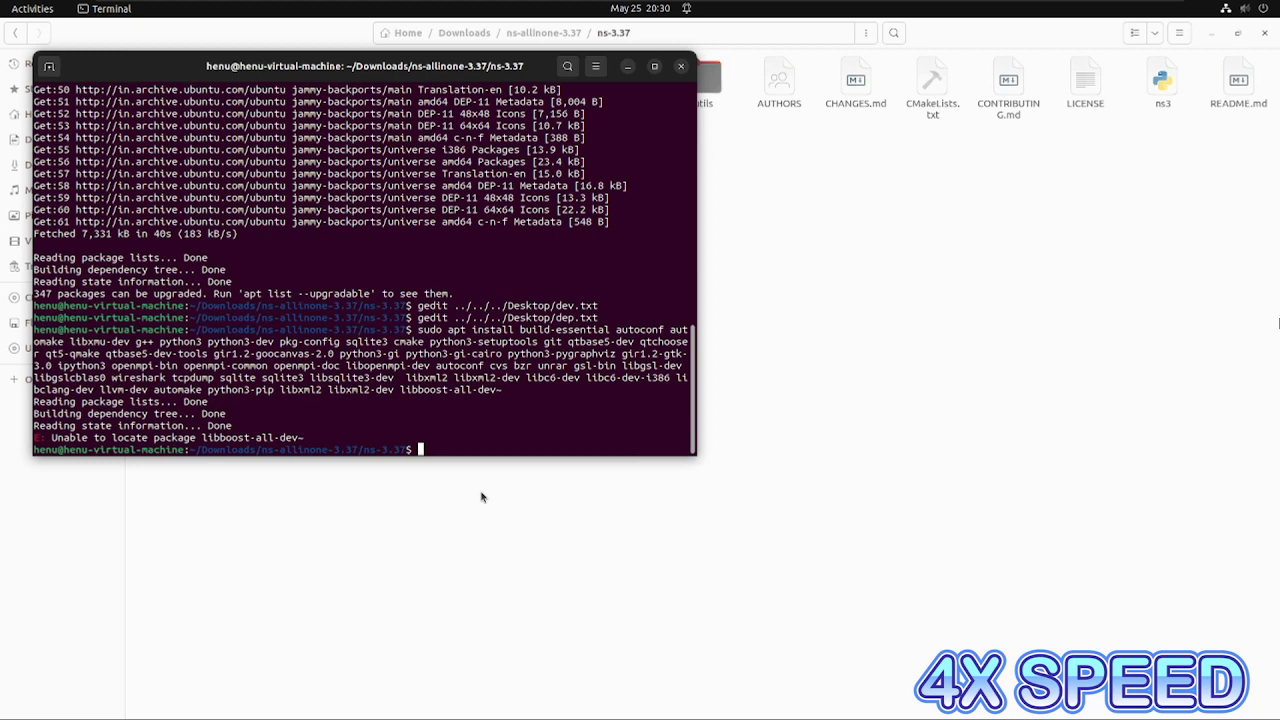
text(Y)
key(Return)
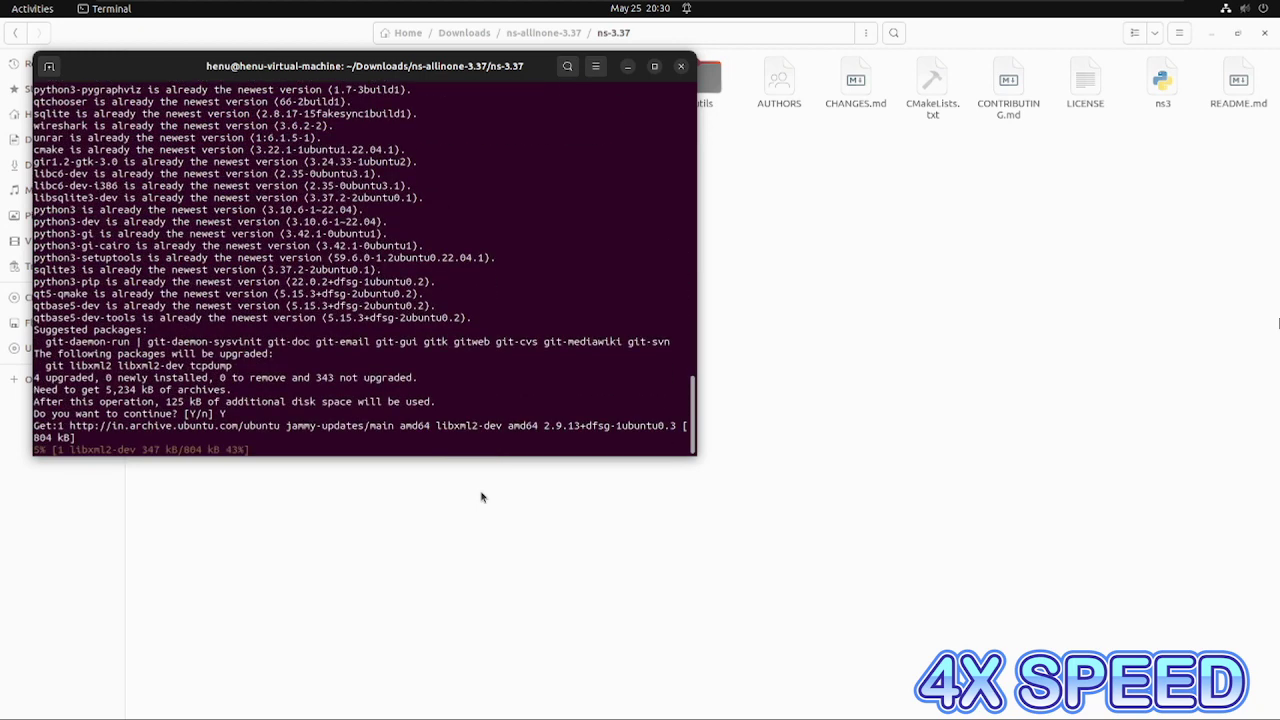
drag(697, 456, 937, 504)
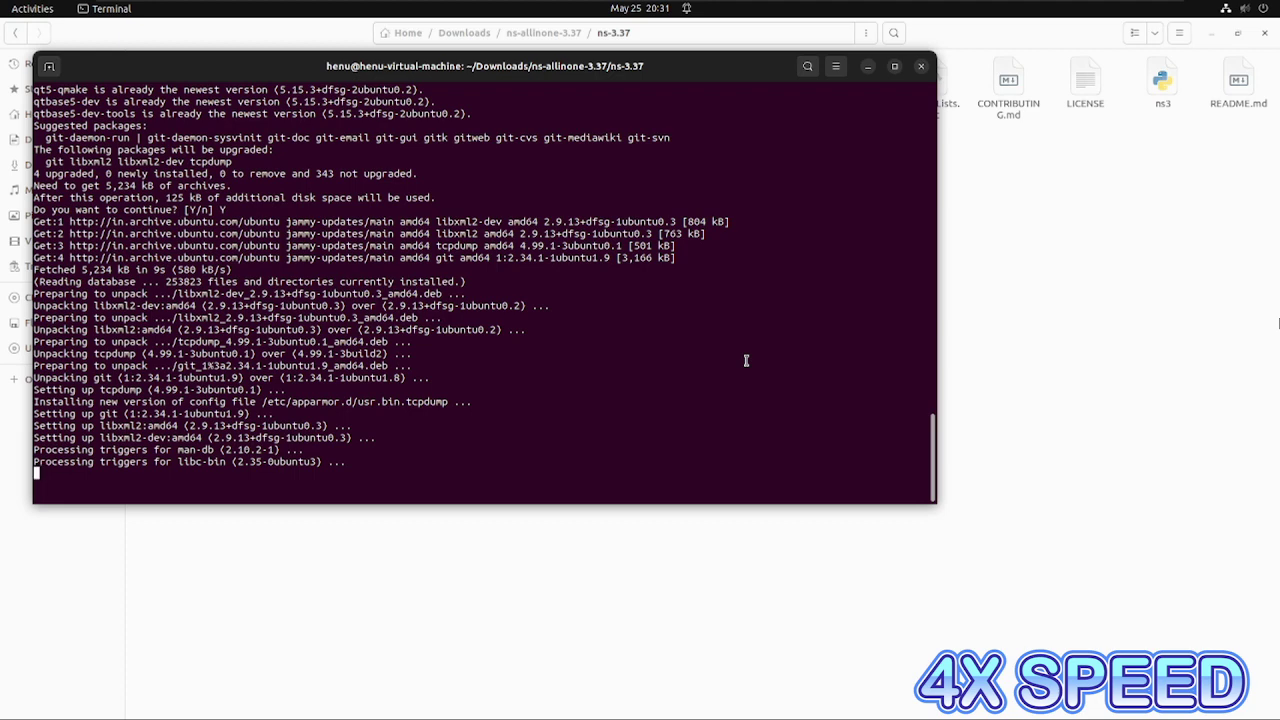
- Move up from ns-3.37 to ns-allinone-3.37 and run ./build.py to build ns-3 and NetAnim
text(ls)
key(Return)
text(cd ../)
key(Return)
text(ls)
key(Return)
text(./)
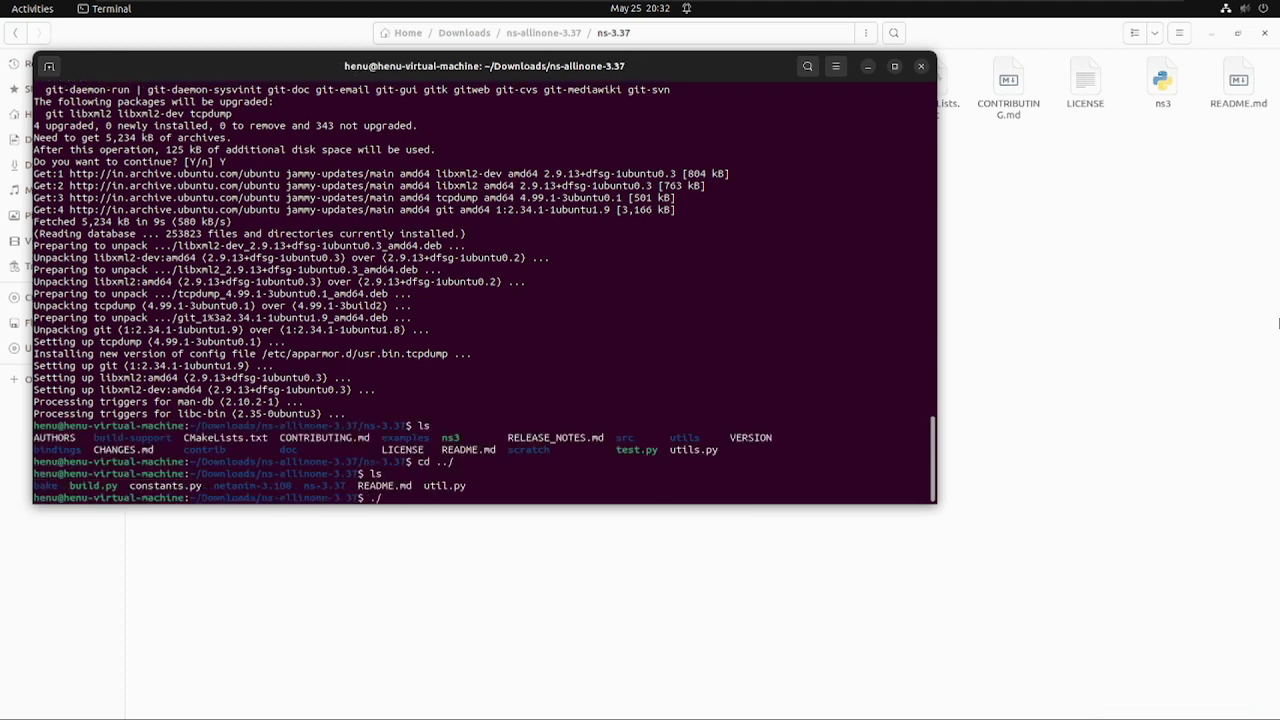
text(build.py)
key(Return)
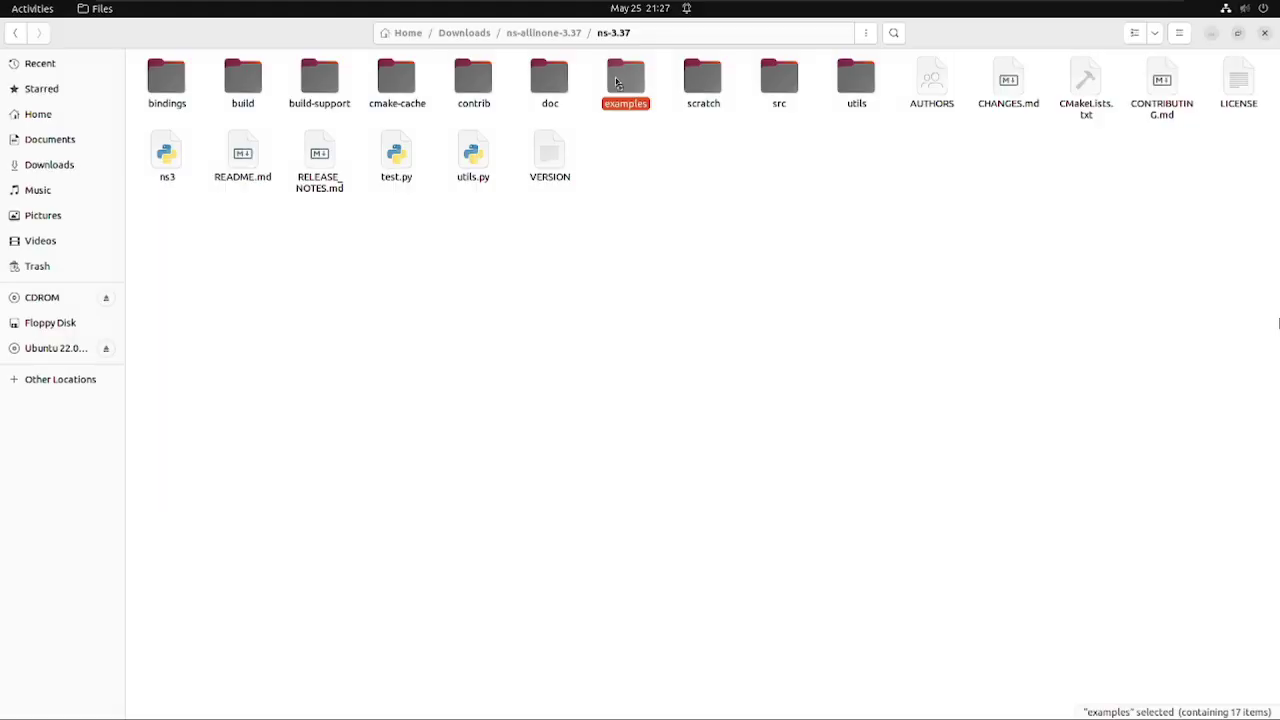
- Open the examples folder and then its tutorial subfolder in Files
double_click(619, 79)
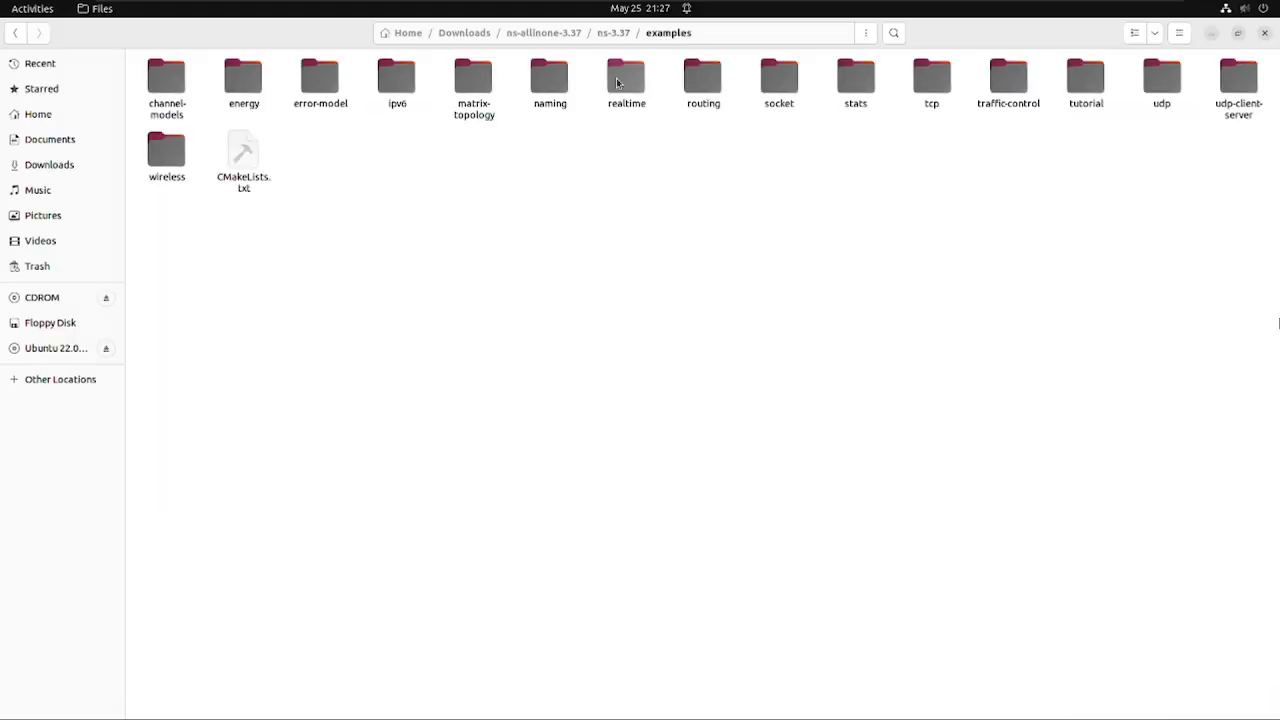
click(1090, 94)
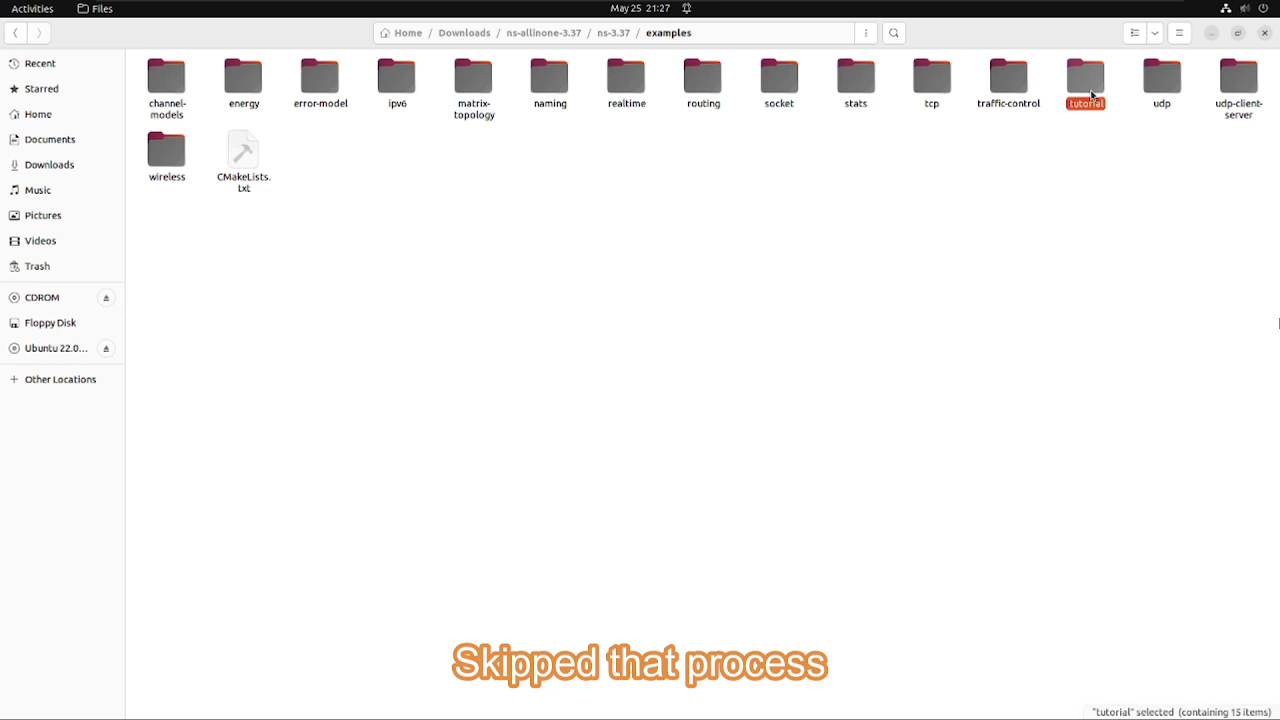
double_click(1090, 94)
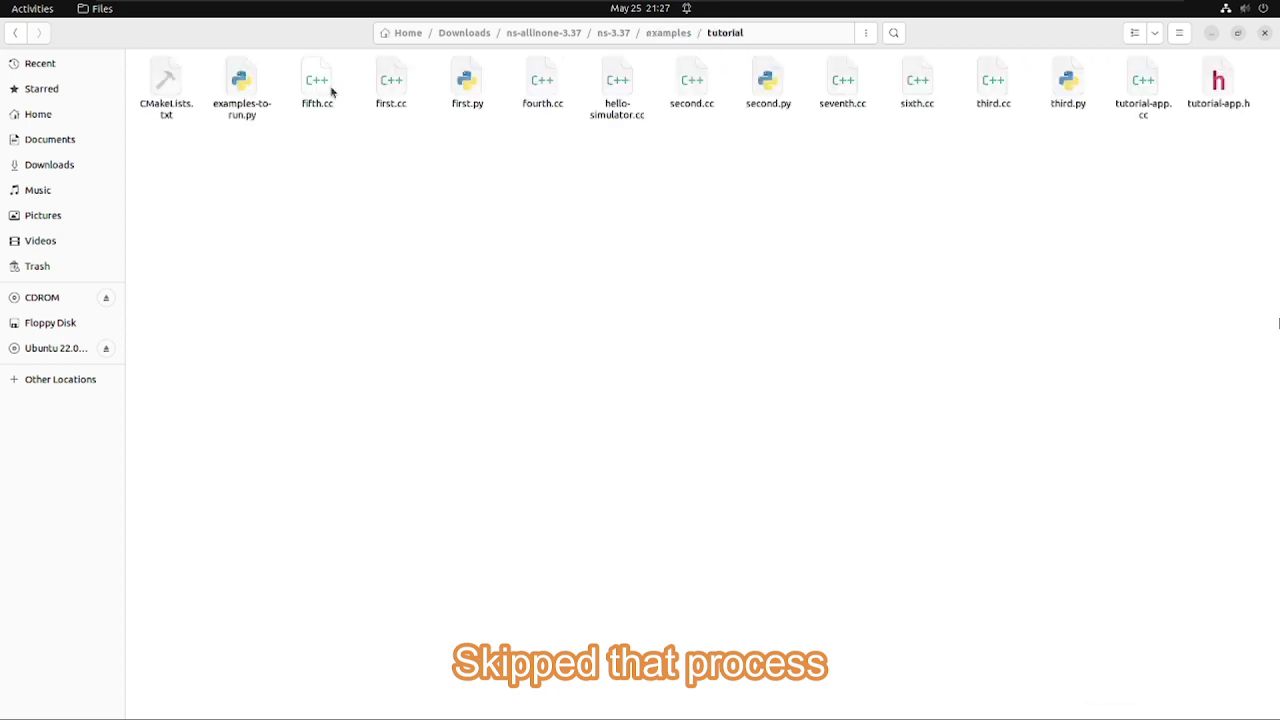
- Compare the sizes of first.cc, second.cc, third.cc and fourth.cc, ending on first.cc
click(387, 70)
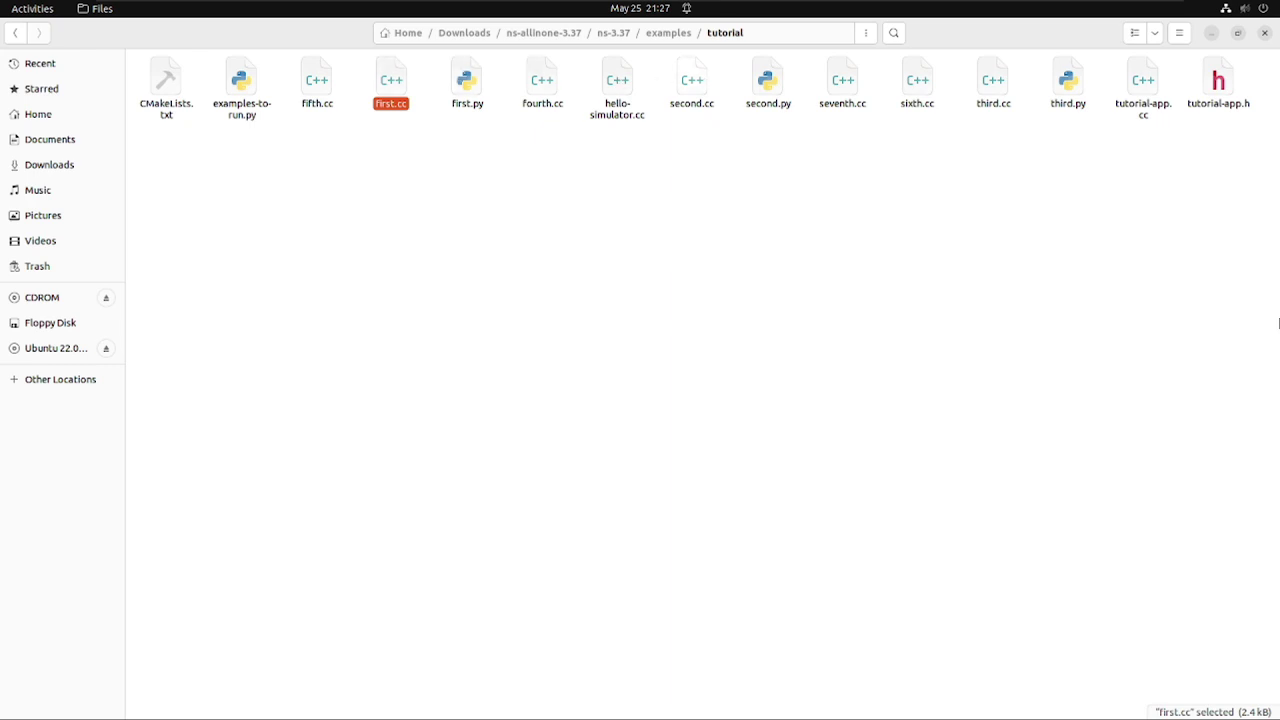
click(707, 83)
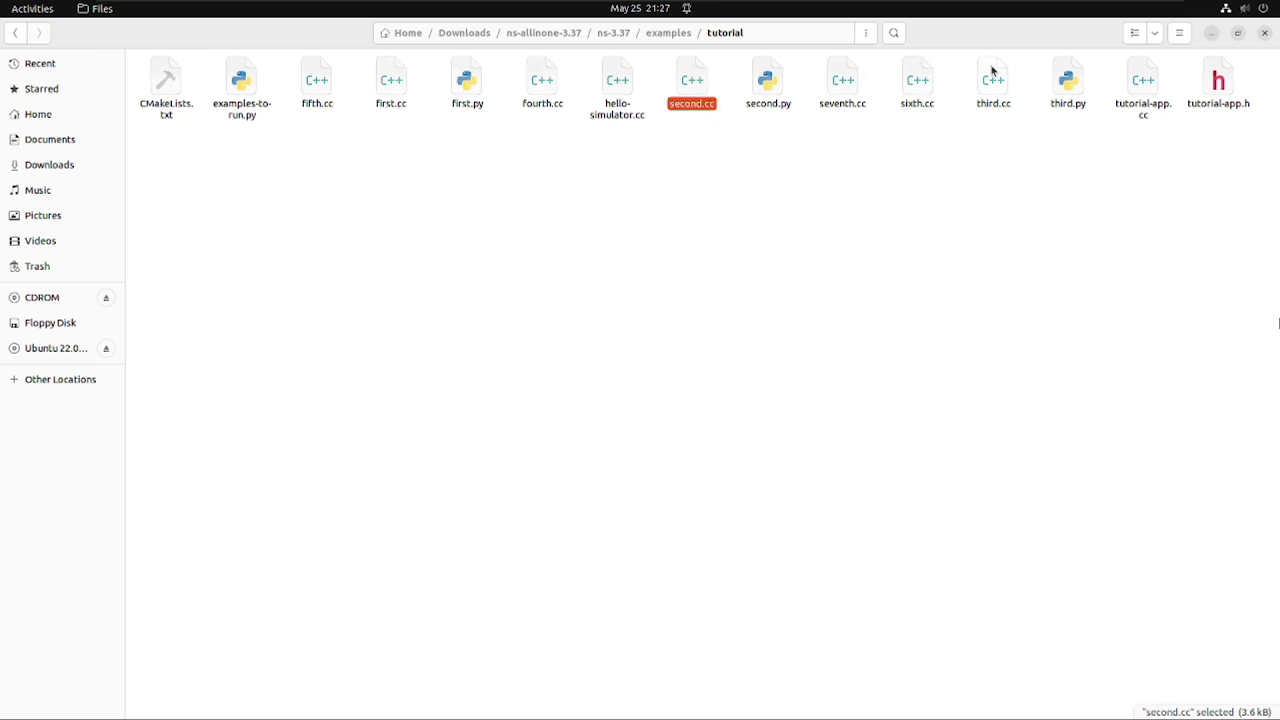
click(993, 82)
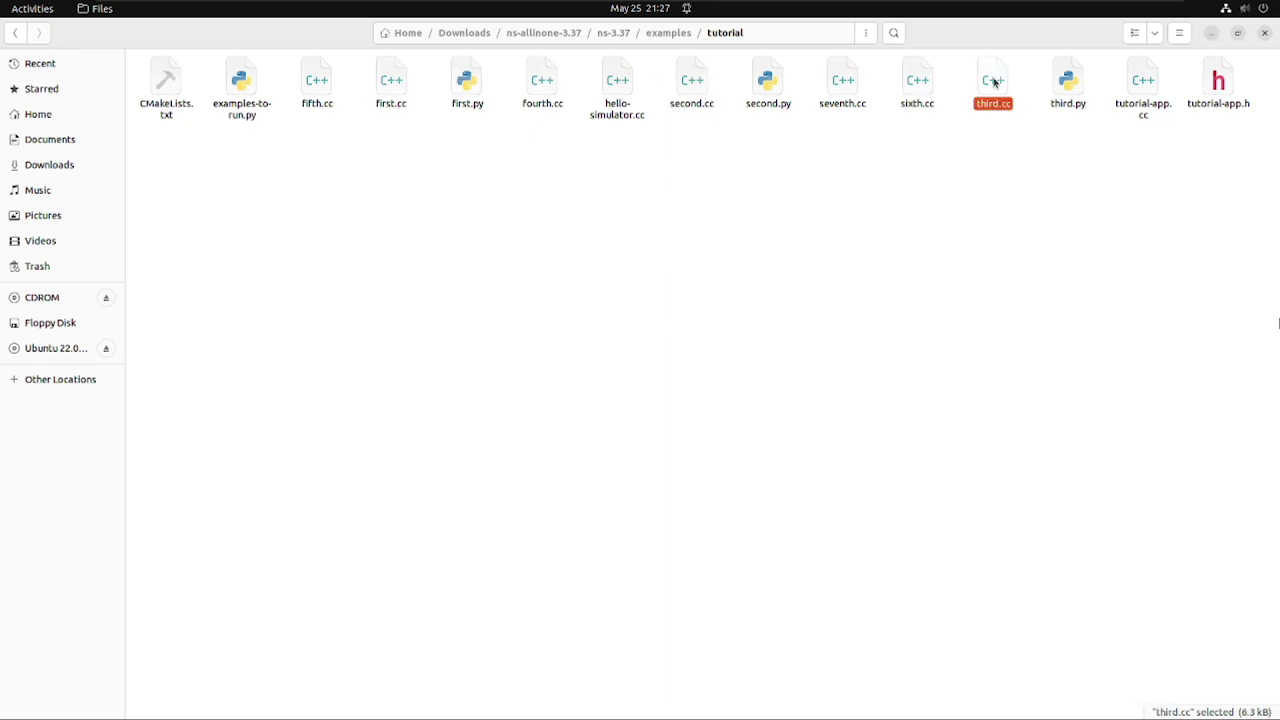
click(543, 85)
click(390, 95)
double_click(390, 100)
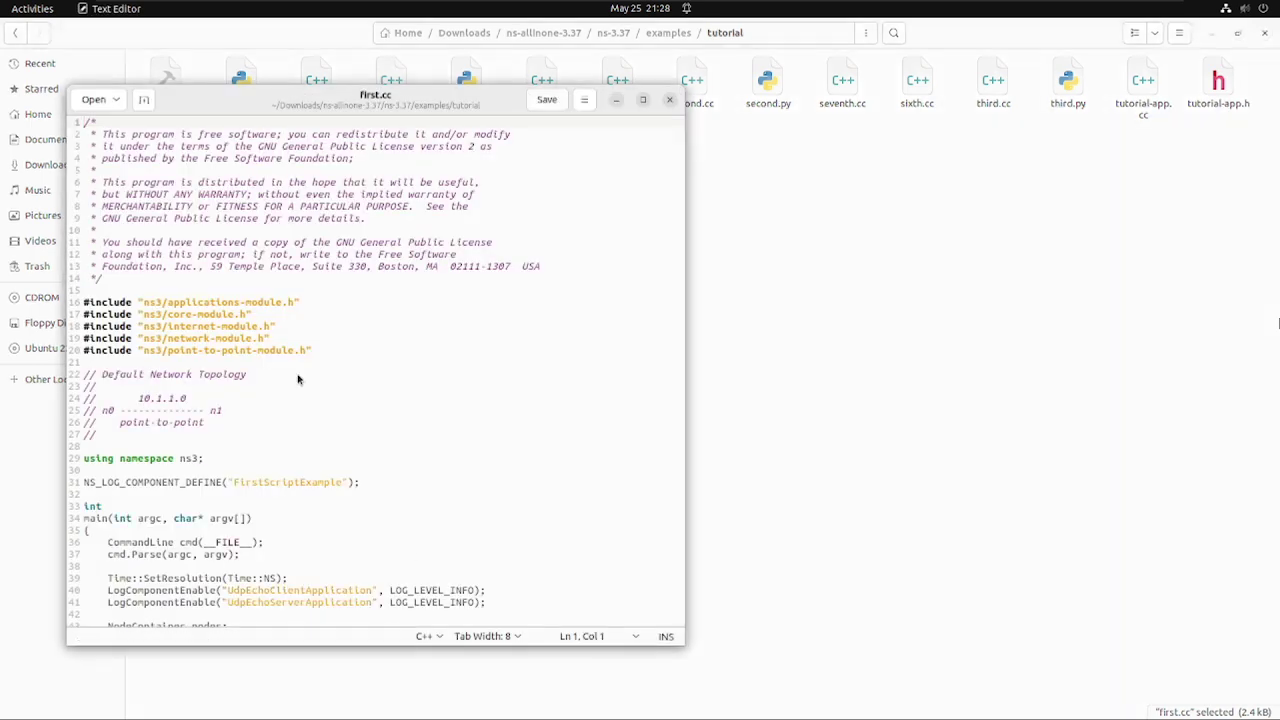
click(268, 326)
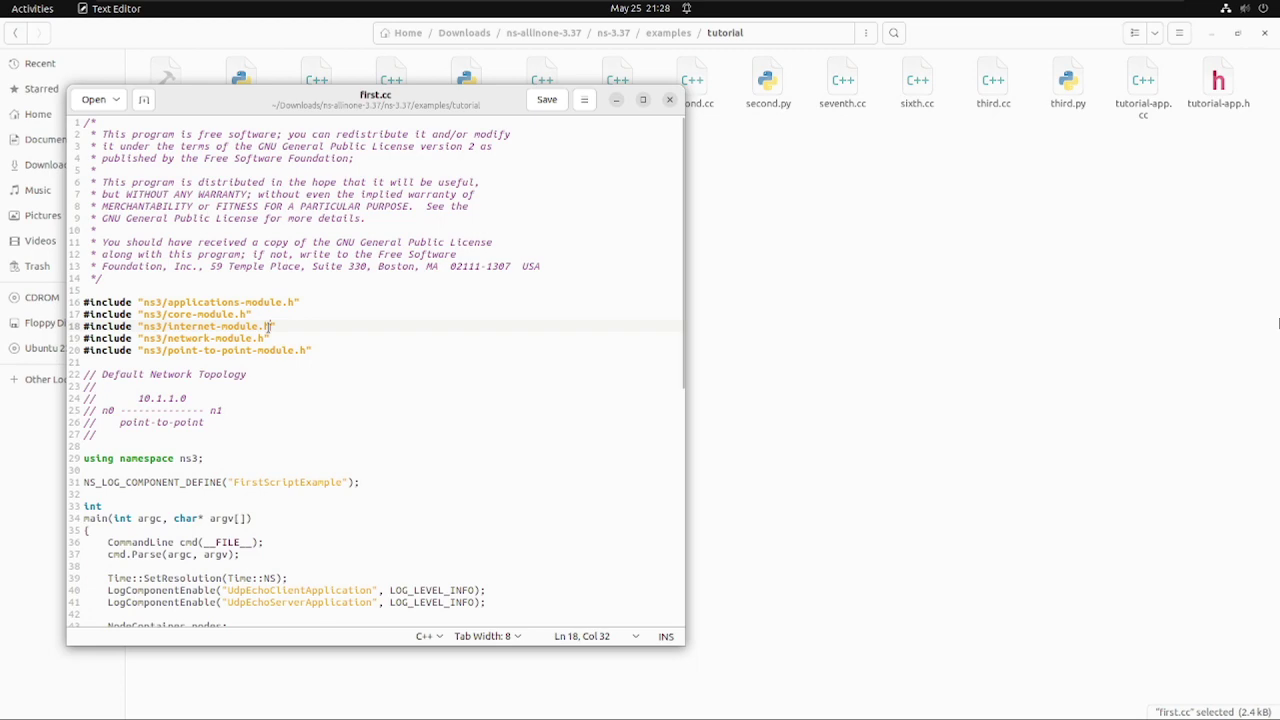
scroll(268, 326, down, 12)
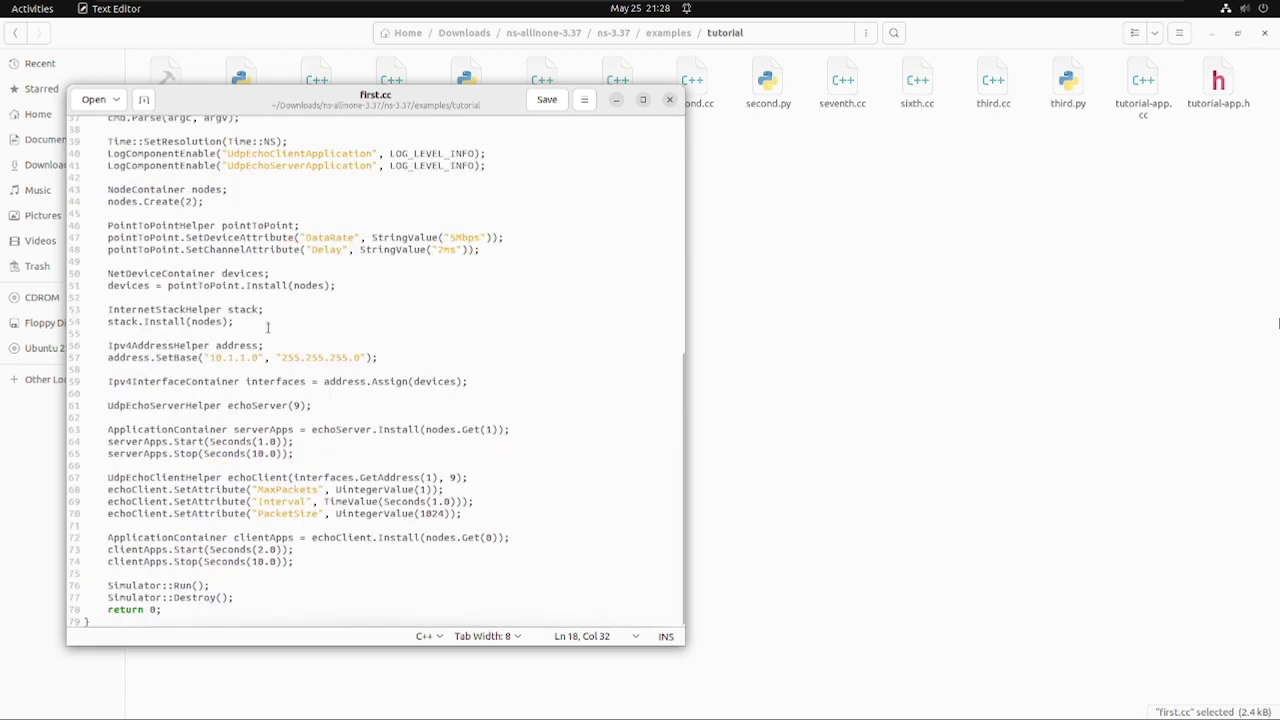
scroll(268, 326, up, 12)
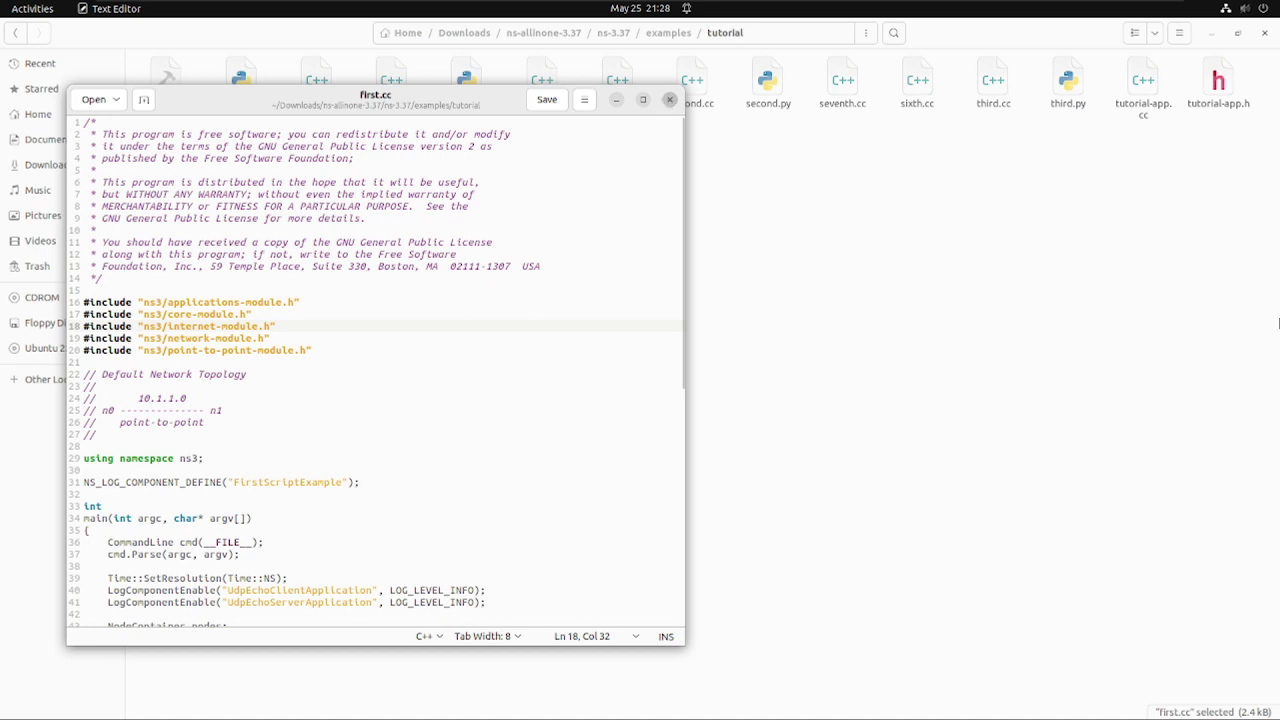
click(670, 100)
- In Files, go back up to ns-3.37 and open its scratch folder
click(666, 40)
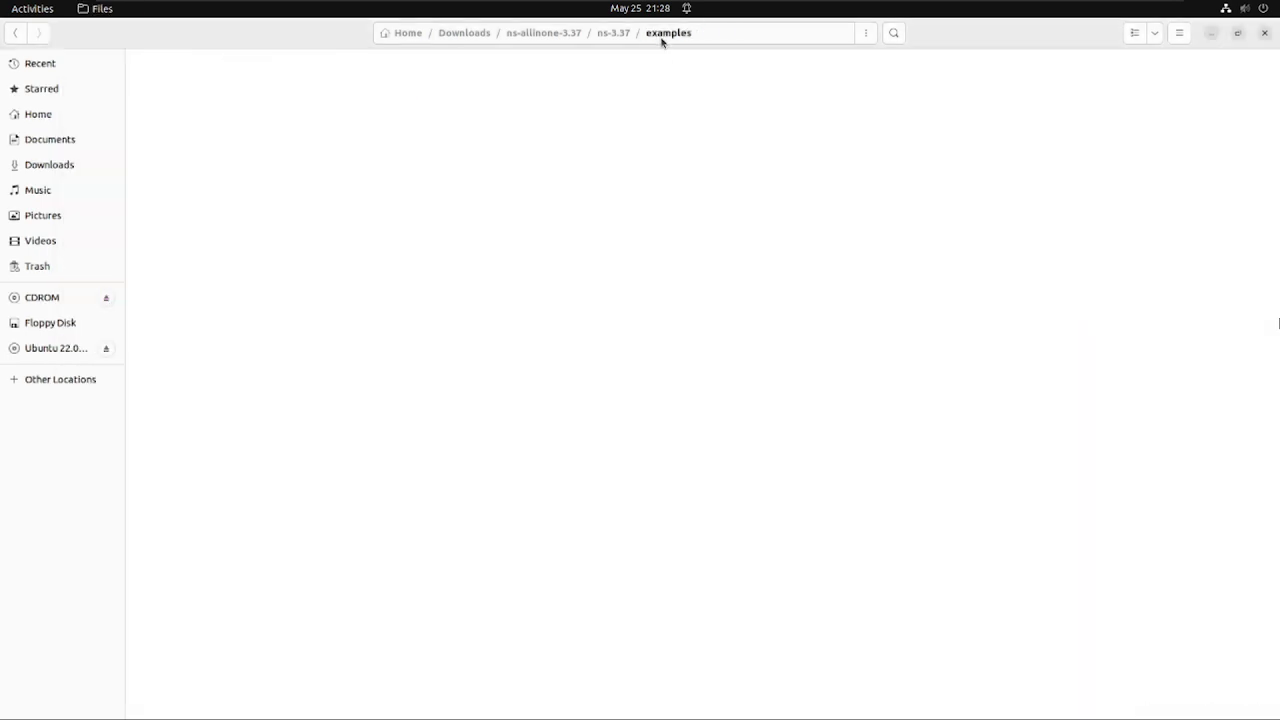
click(615, 33)
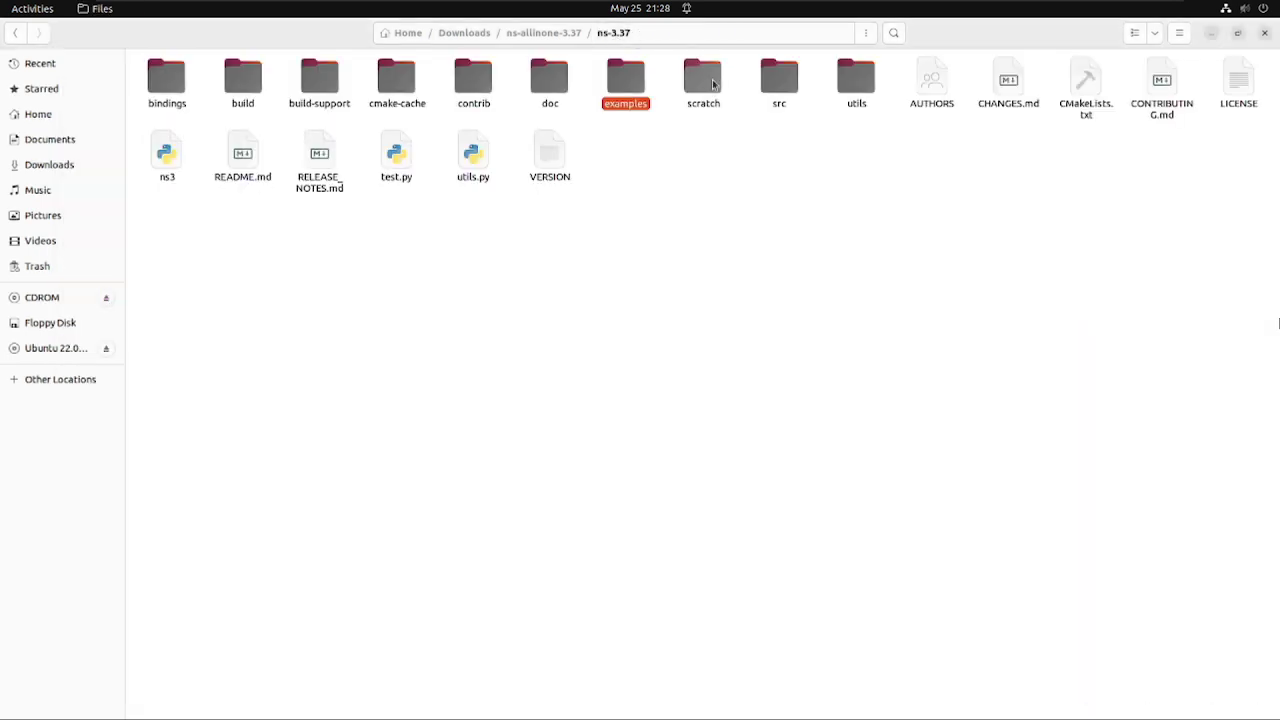
click(716, 87)
double_click(716, 87)
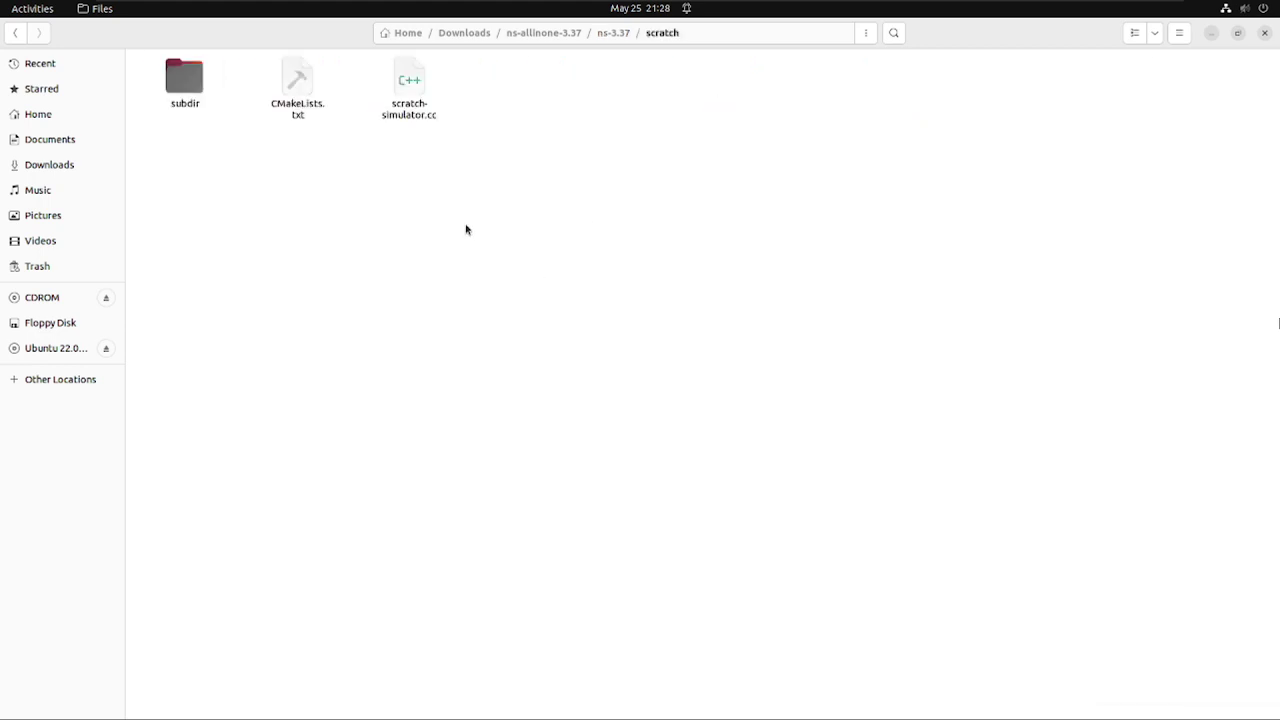
- In the terminal, enter cp ./examples/tutorial/first.cc ./scratch/myFirst.cc from the ns-3.37 folder
key(alt+Tab)
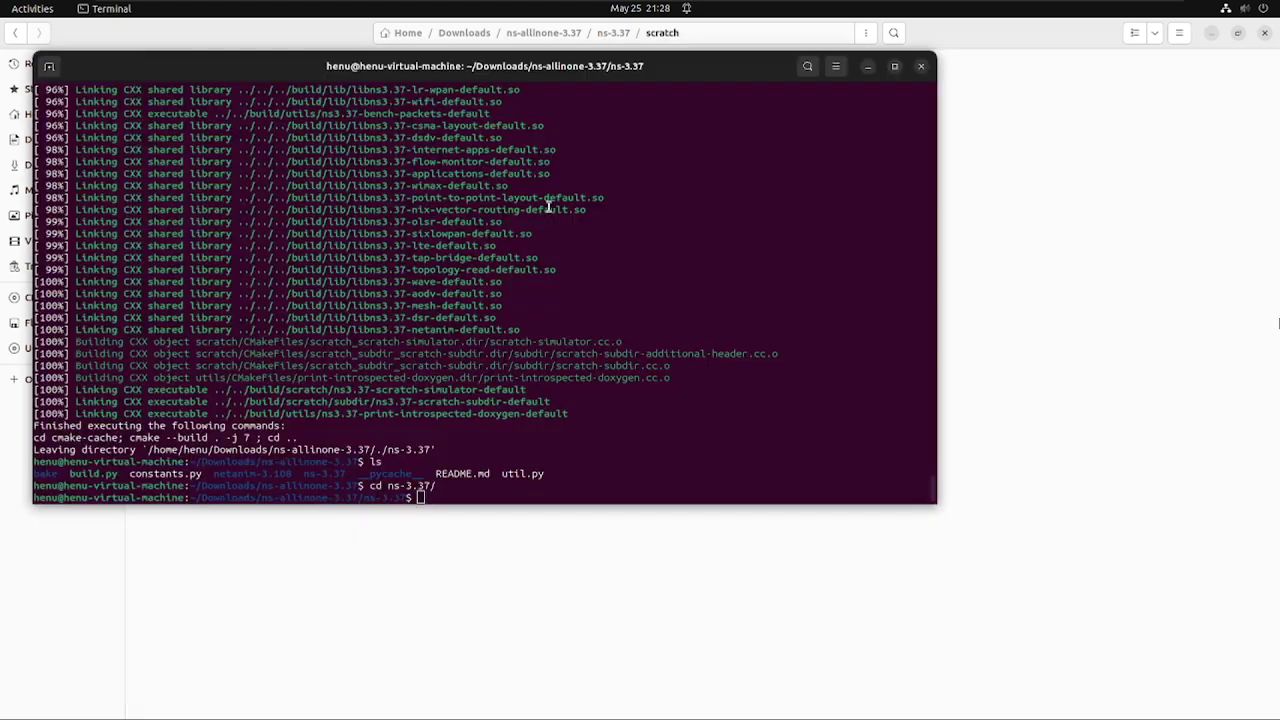
double_click(383, 497)
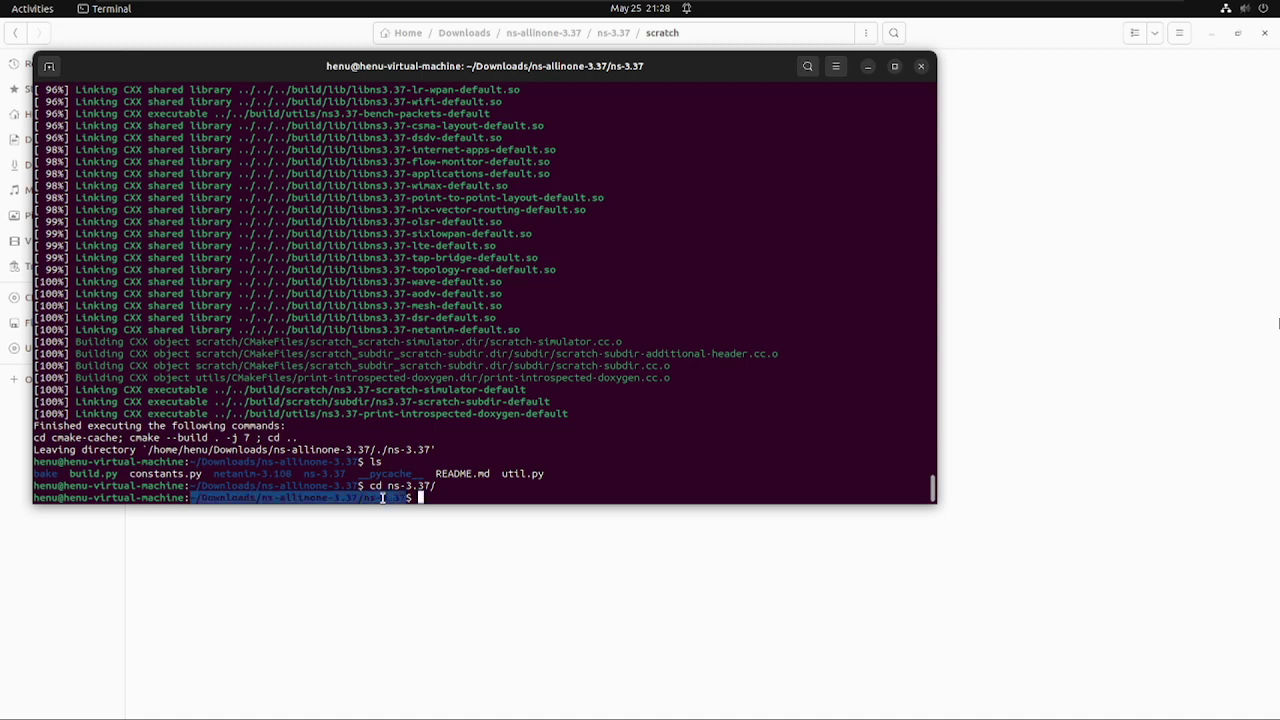
click(510, 493)
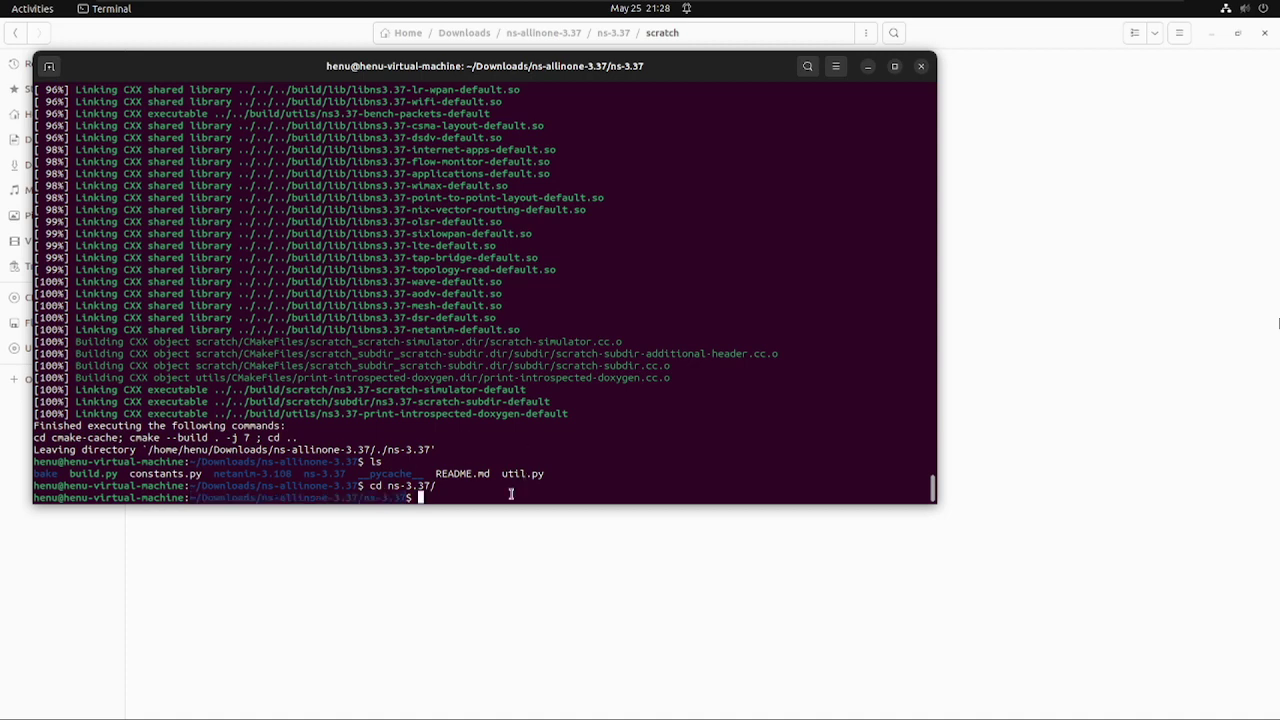
text(cp ./examples/tu)
key(Tab)
text(first.cc ./scratch/)
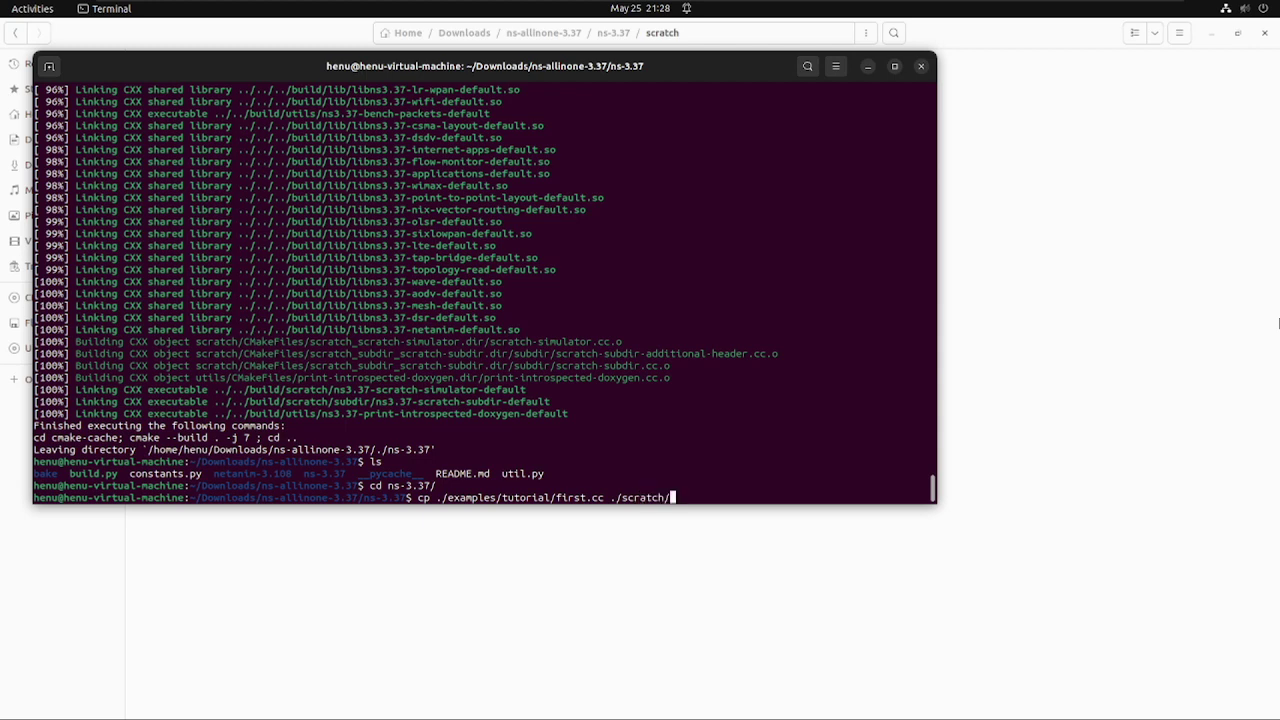
text(myFirst.cc)
key(Return)
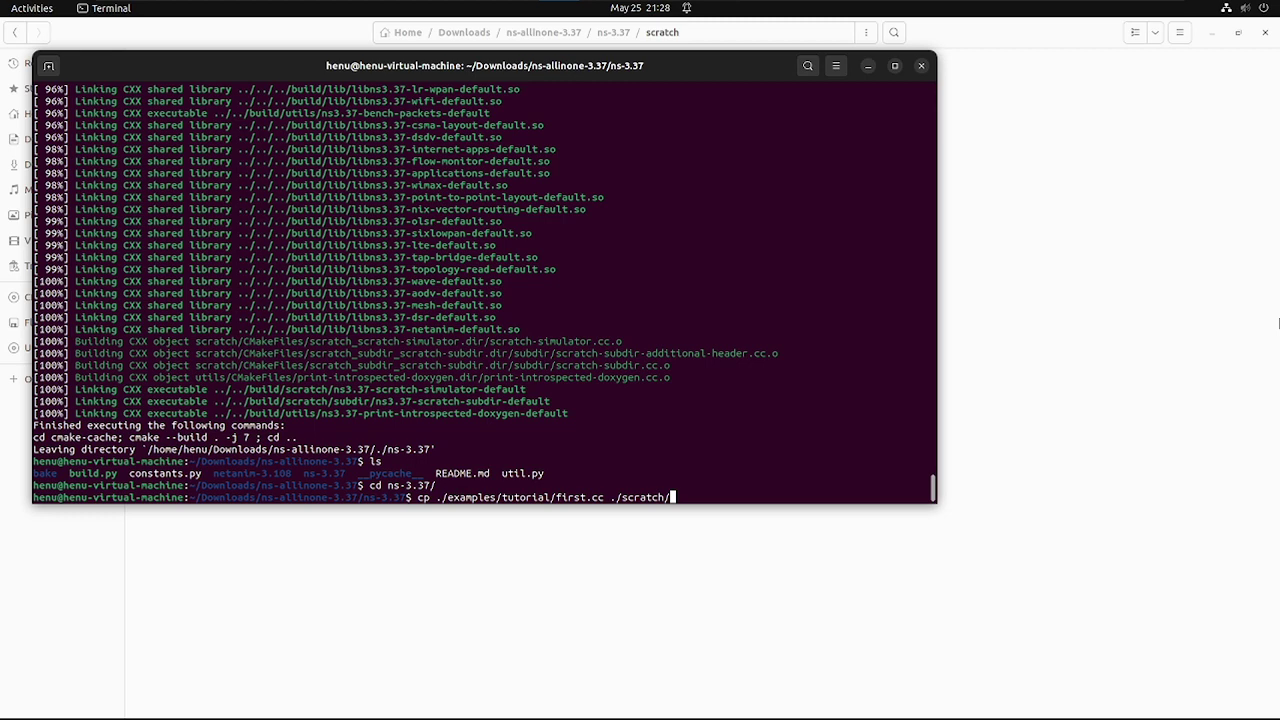
- Finish copying first.cc to scratch as myFirst.cc and run ./ns3 run myFirst
text(myFirst.cc)
key(Return)
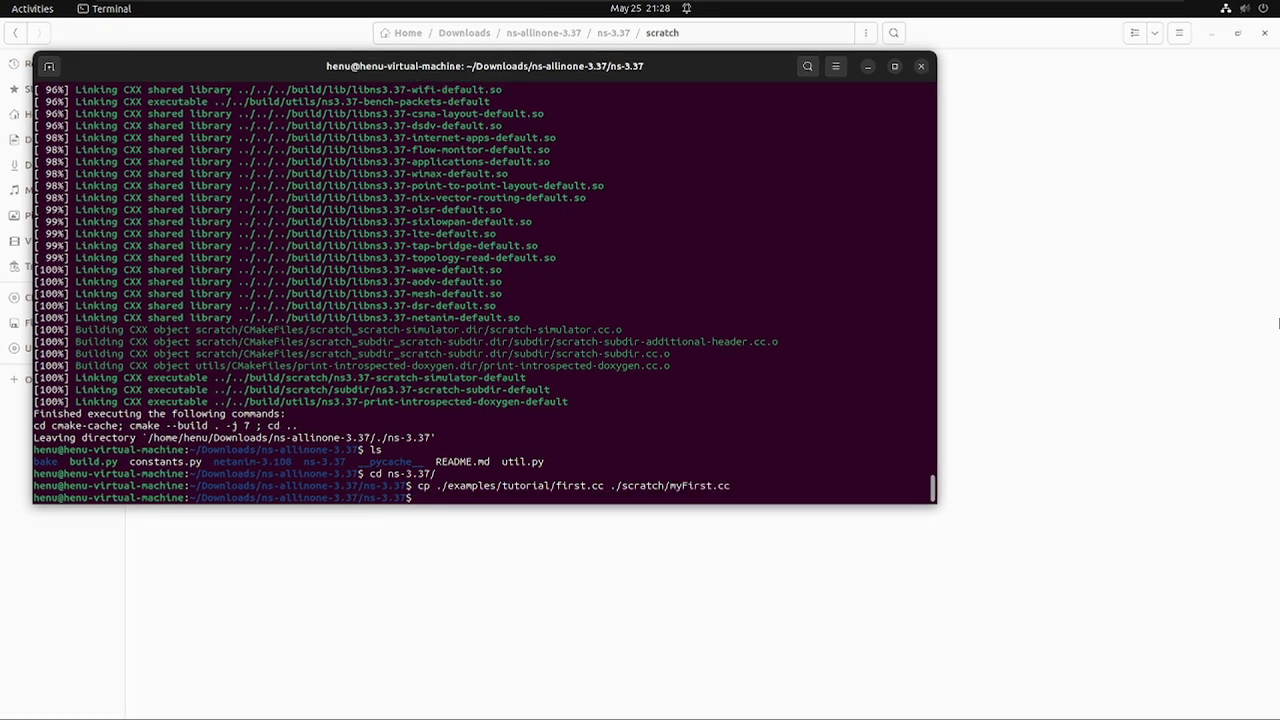
text(./ns3 run myFirst)
key(Return)
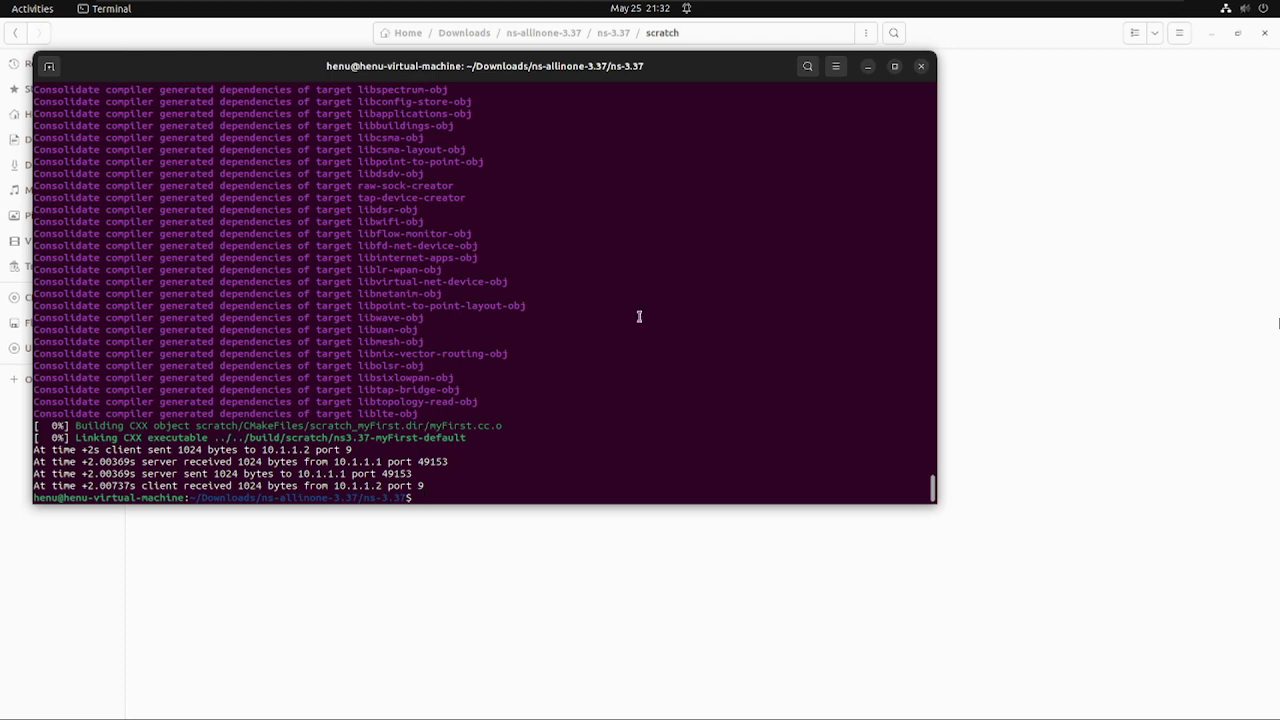
- Open ./scratch/myFirst.cc in gedit
text(gedit ./s)
text(m)
key(Tab)
key(Return)
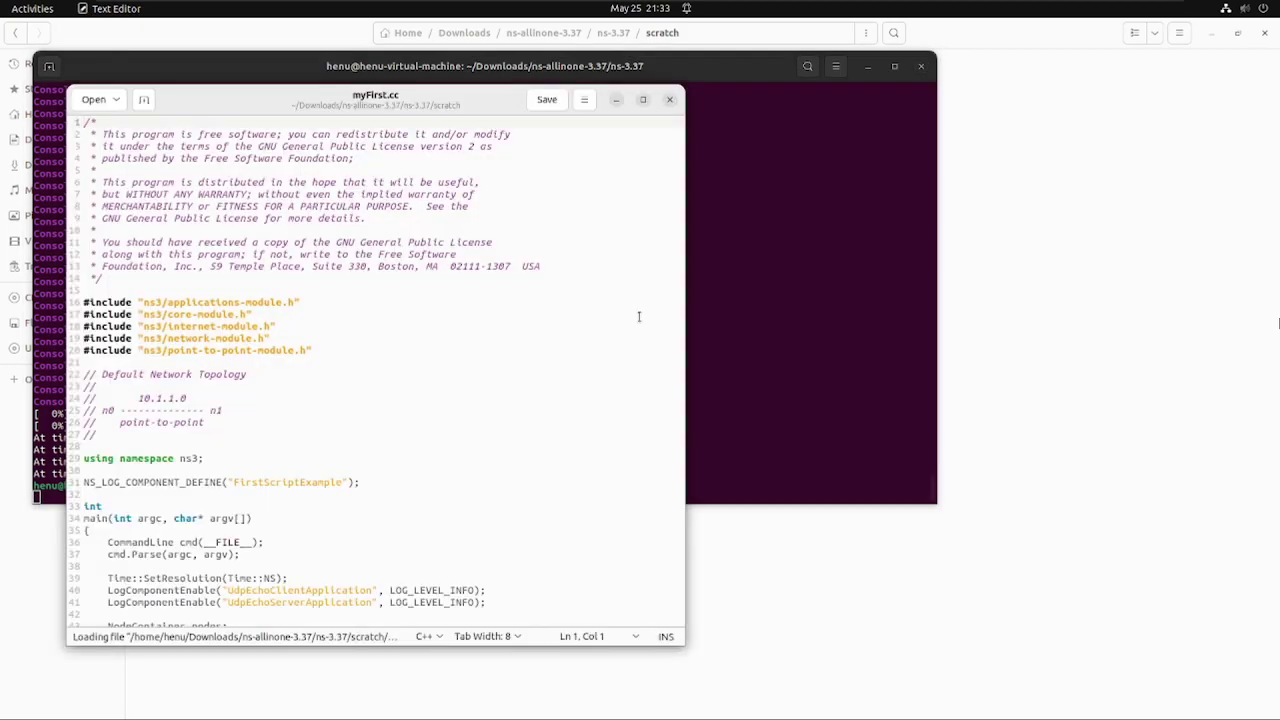
- Move the myFirst.cc editor to the right of the terminal output and scroll through the code
drag(440, 97, 979, 82)
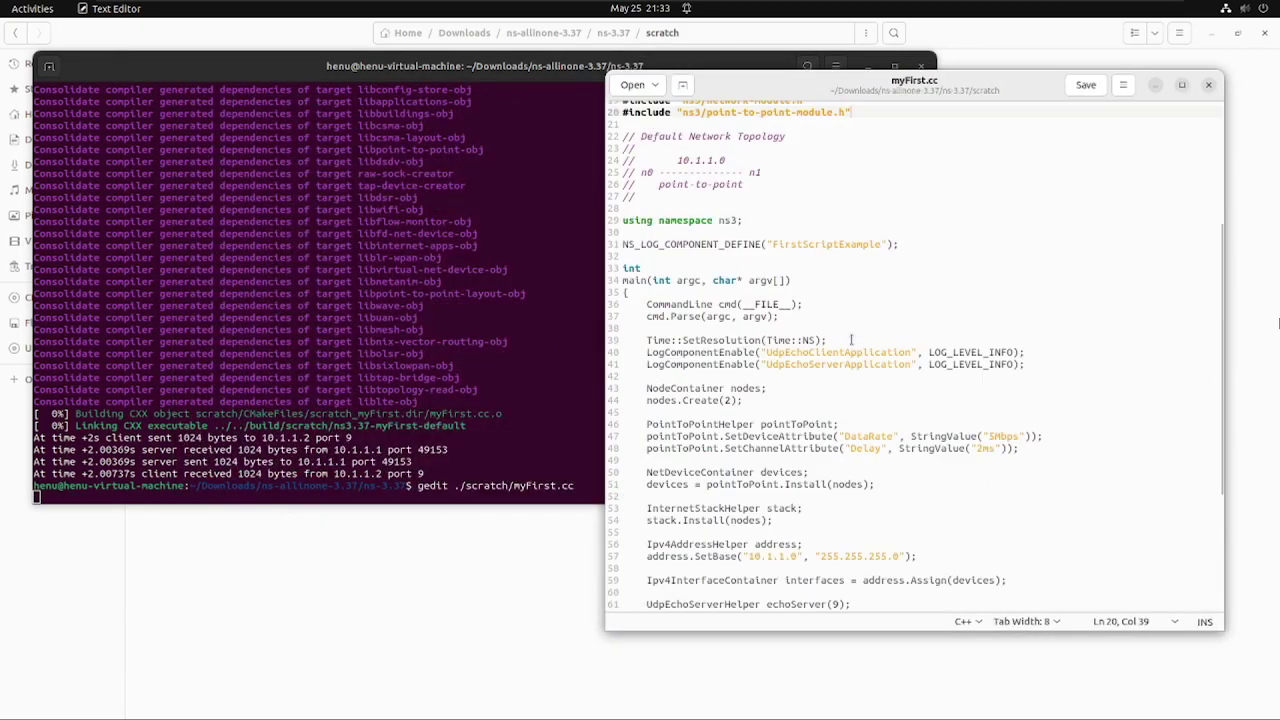
scroll(851, 340, down, 5)
click(297, 391)
click(1024, 342)
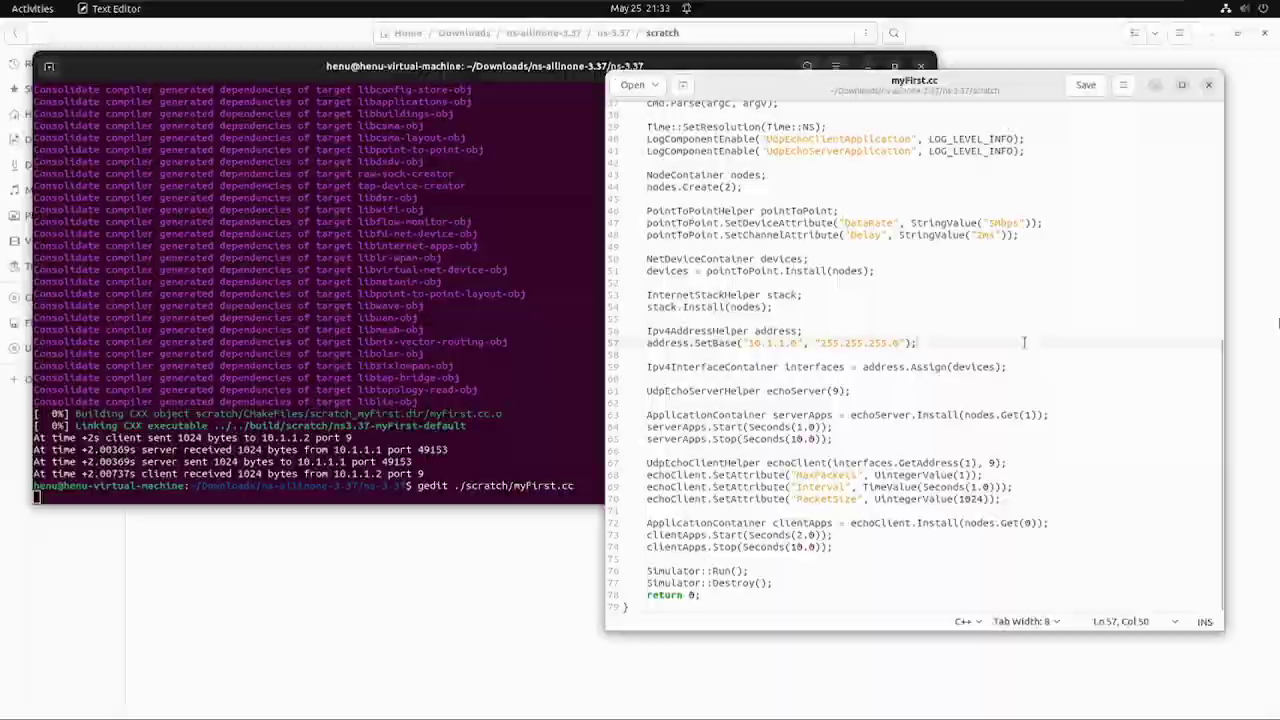